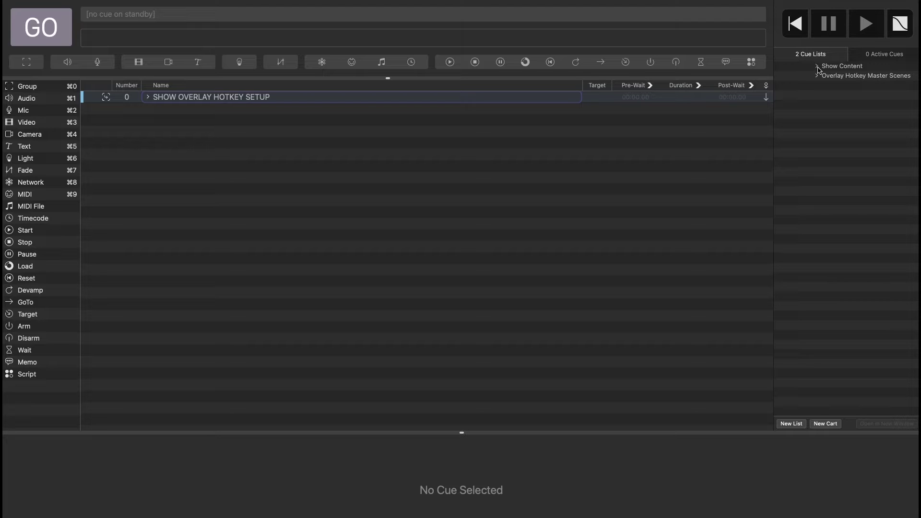
Show the Show Content cue list and briefly expand GRP 1 - SLIDES CONTENT to view its eight CONTENT cues
{"action": "left_click", "coordinate": [817, 66]}
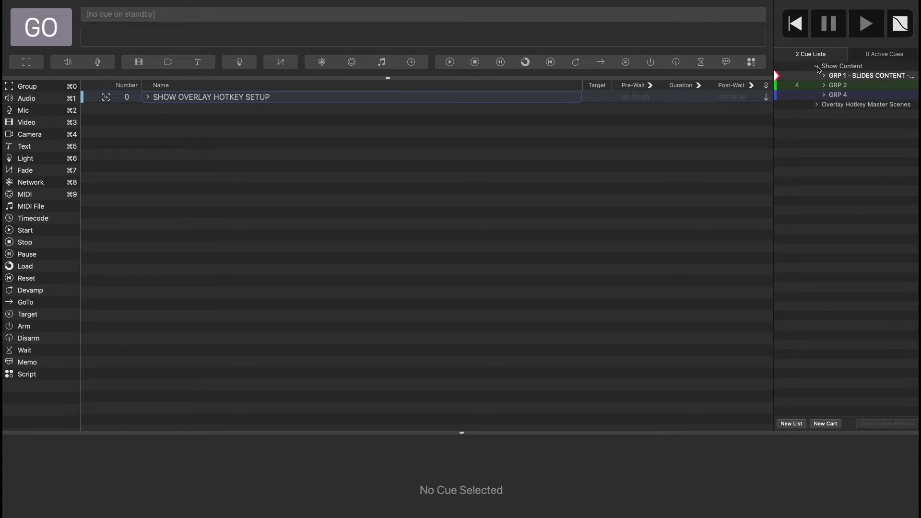
{"action": "left_click", "coordinate": [829, 74]}
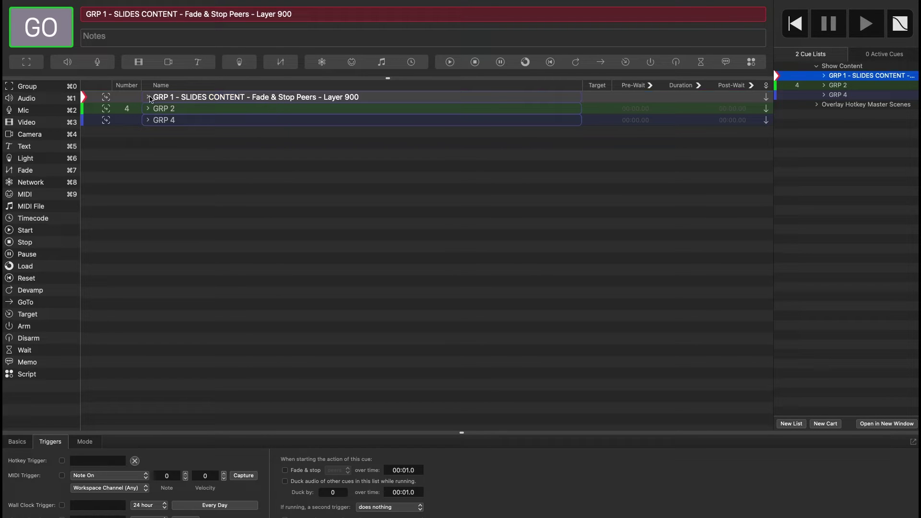
{"action": "left_click", "coordinate": [149, 97]}
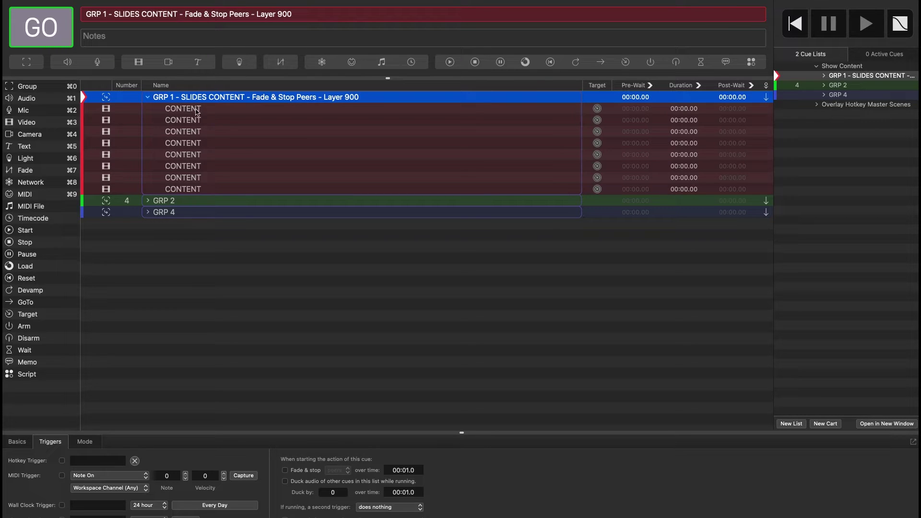
{"action": "left_click", "coordinate": [149, 97]}
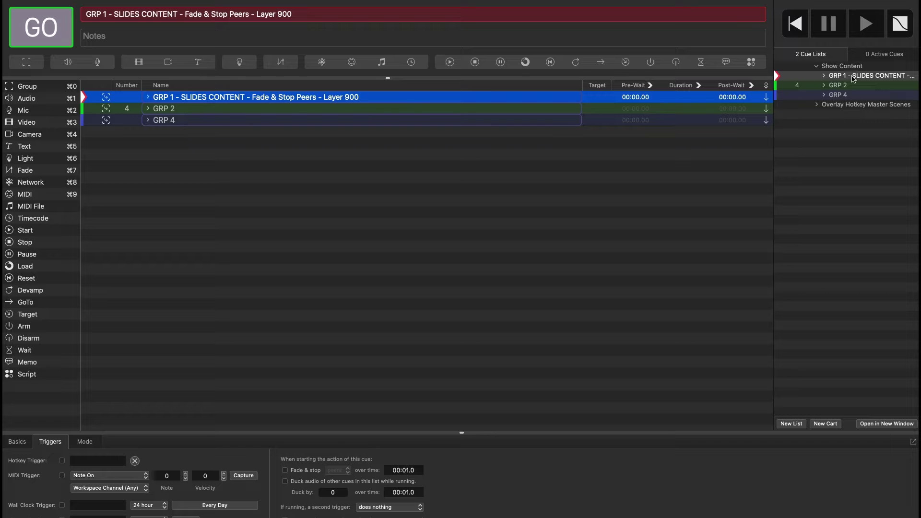
Select the Overlay Hotkey Master Scenes list and expand the SHOW OVERLAY HOTKEY SETUP group
{"action": "left_click", "coordinate": [832, 105]}
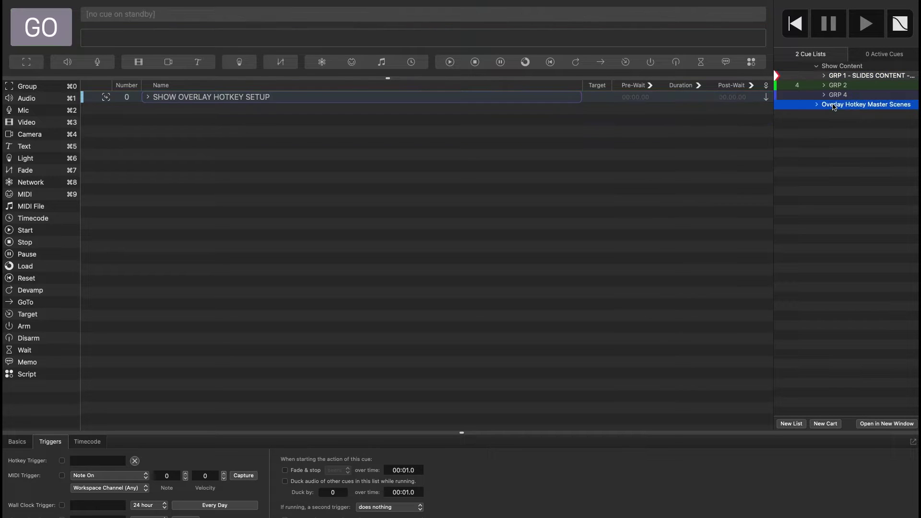
{"action": "left_click", "coordinate": [832, 104]}
{"action": "left_click", "coordinate": [817, 105]}
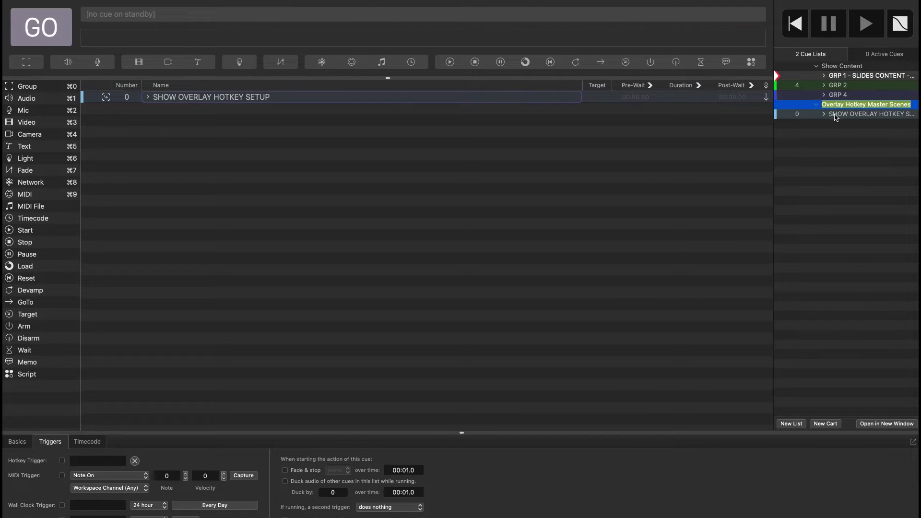
{"action": "left_click", "coordinate": [836, 116]}
{"action": "left_click", "coordinate": [149, 98]}
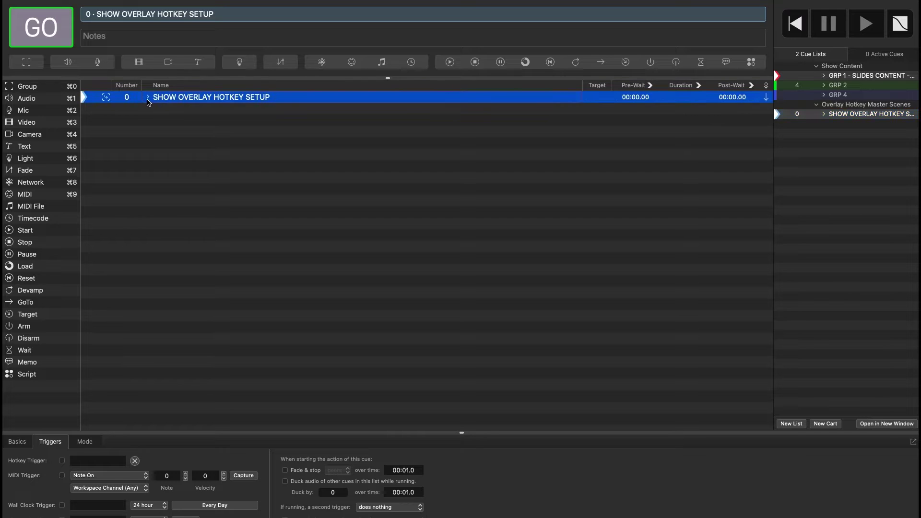
{"action": "left_click", "coordinate": [148, 98]}
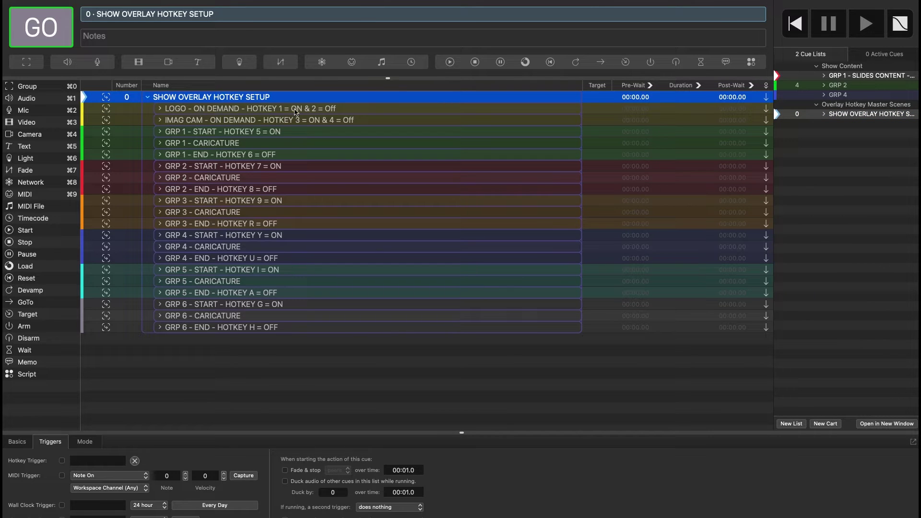
Expand LOGO - ON DEMAND, check its hotkey 1 and hotkey 2 cue triggers, then collapse it
{"action": "left_click", "coordinate": [203, 112]}
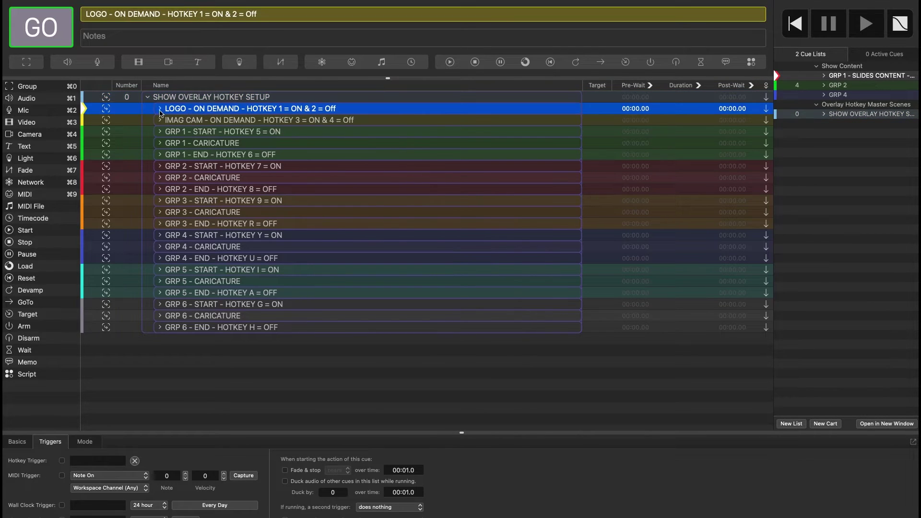
{"action": "left_click", "coordinate": [160, 109]}
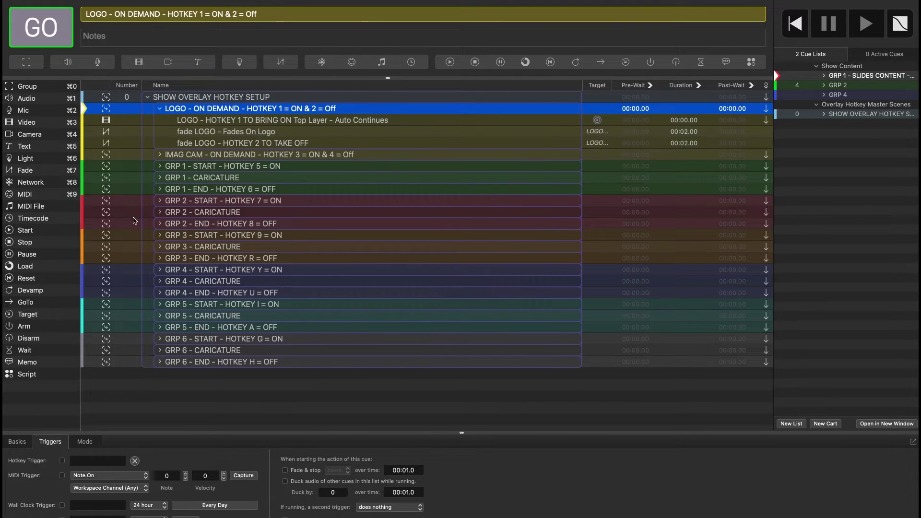
{"action": "left_click", "coordinate": [239, 121]}
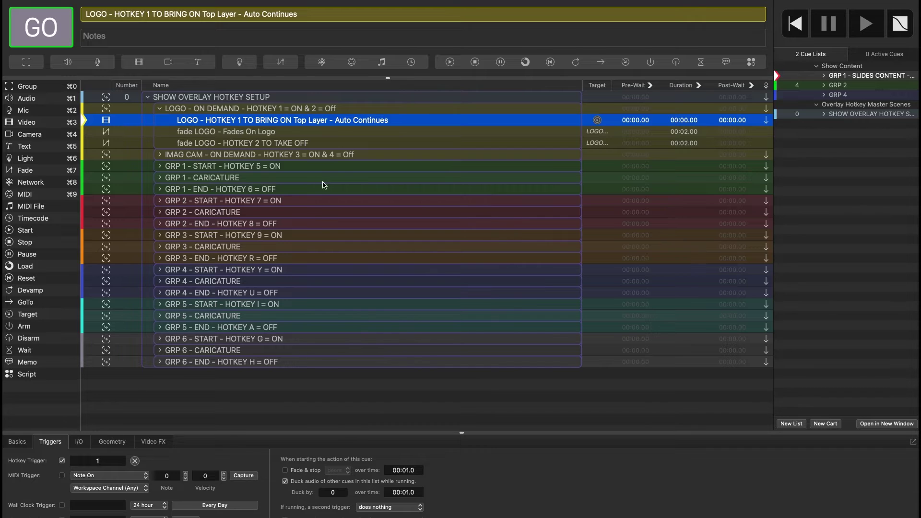
{"action": "left_click", "coordinate": [258, 144]}
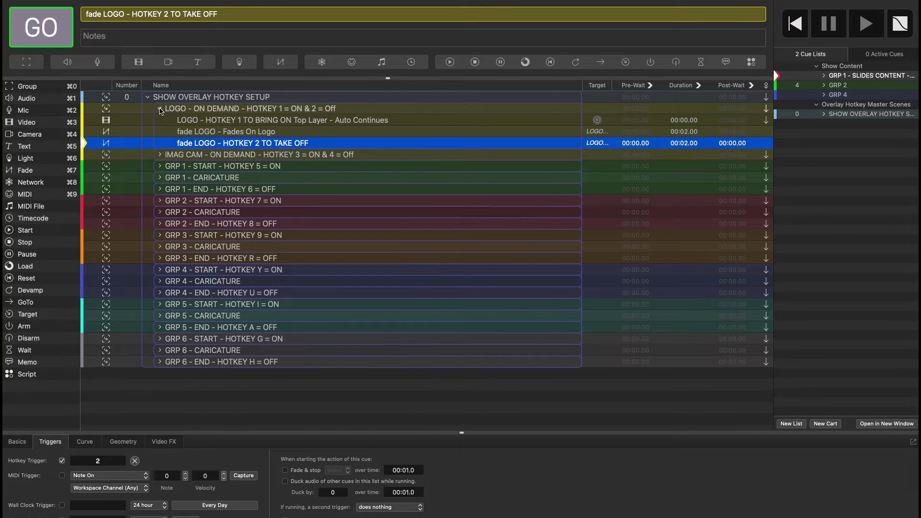
{"action": "left_click", "coordinate": [160, 108]}
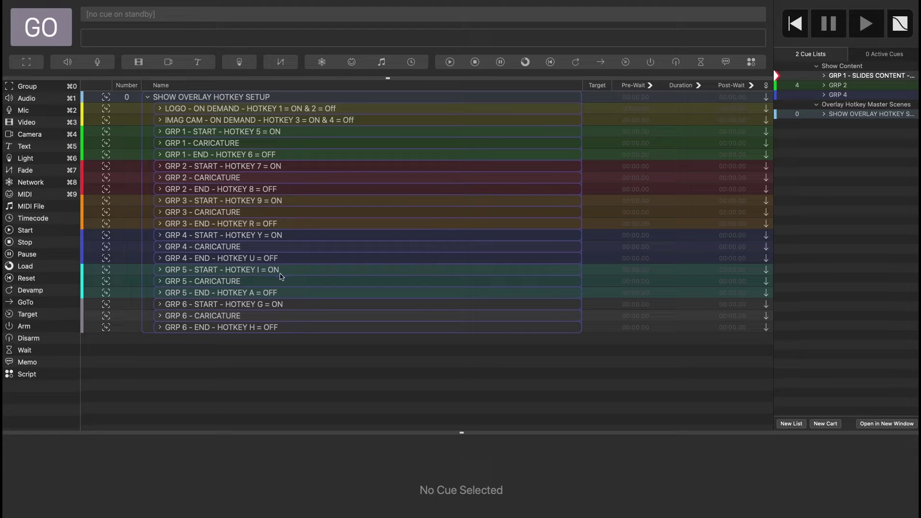
Bring up the QLab profile and add a trial Hotkey key on the third row, then delete it
{"action": "key", "text": "super+Tab"}
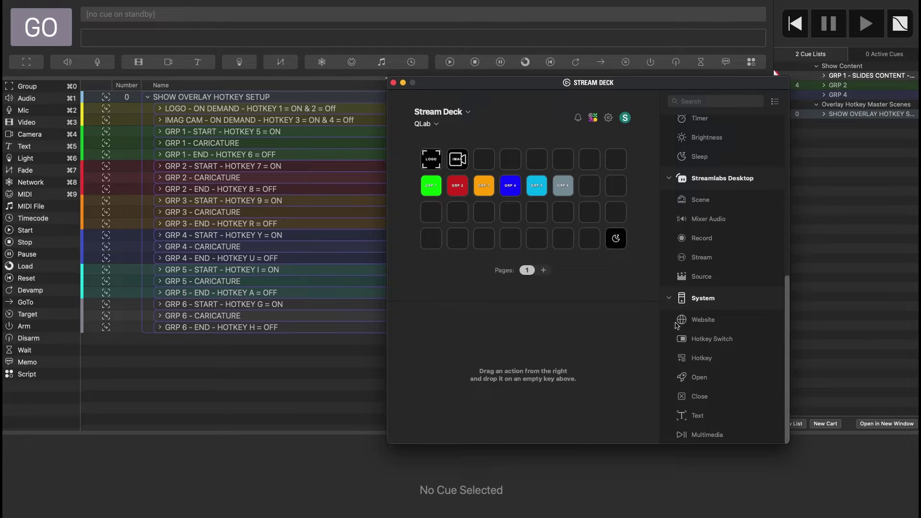
{"action": "left_click_drag", "start_coordinate": [677, 361], "coordinate": [438, 217]}
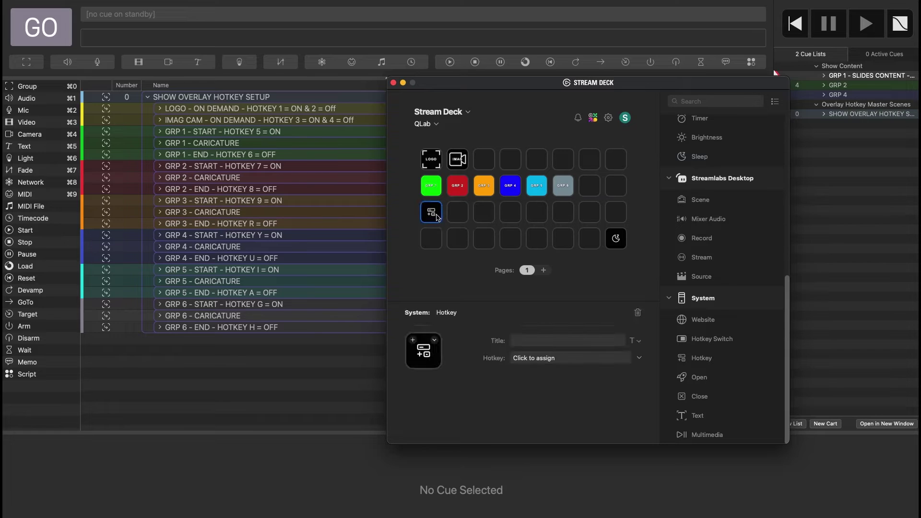
{"action": "left_click", "coordinate": [512, 332]}
{"action": "left_click", "coordinate": [462, 216]}
{"action": "left_click", "coordinate": [432, 218]}
{"action": "left_click", "coordinate": [638, 312]}
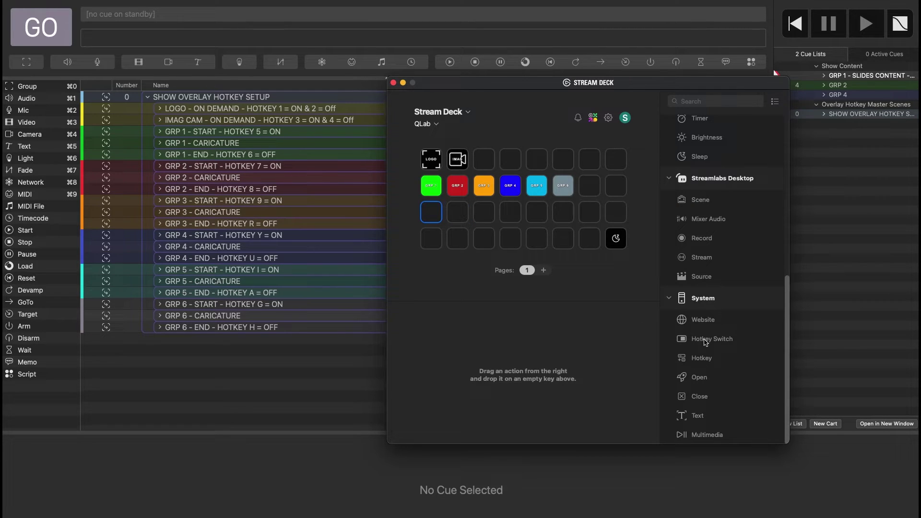
{"action": "left_click_drag", "start_coordinate": [681, 342], "coordinate": [431, 212]}
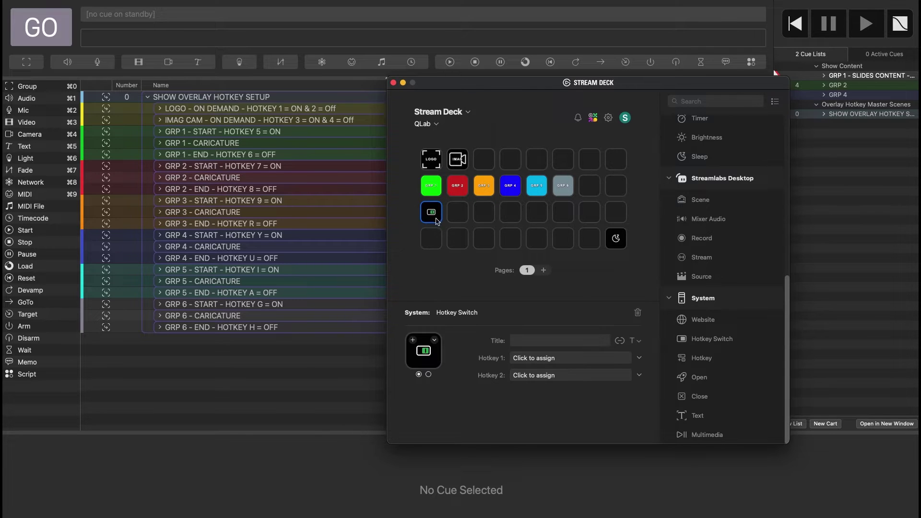
{"action": "left_click", "coordinate": [532, 359]}
{"action": "key", "text": "1"}
{"action": "left_click", "coordinate": [531, 376]}
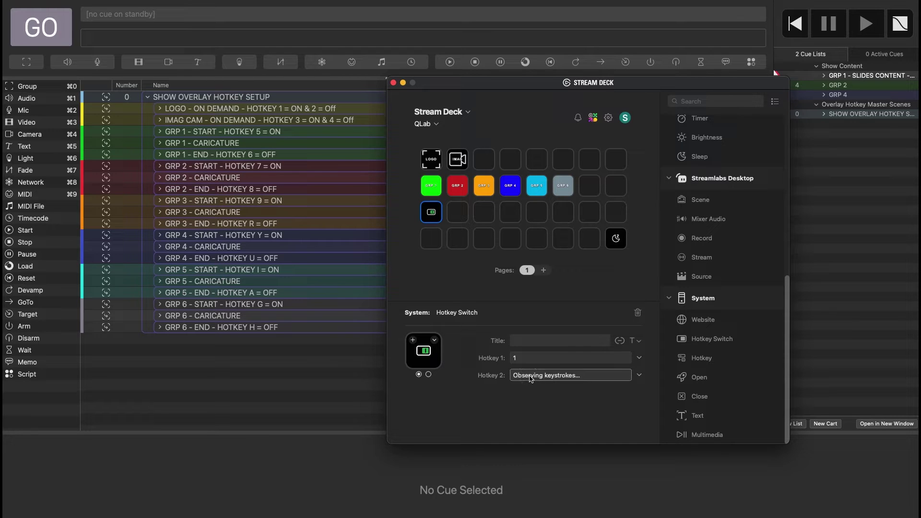
{"action": "key", "text": "2"}
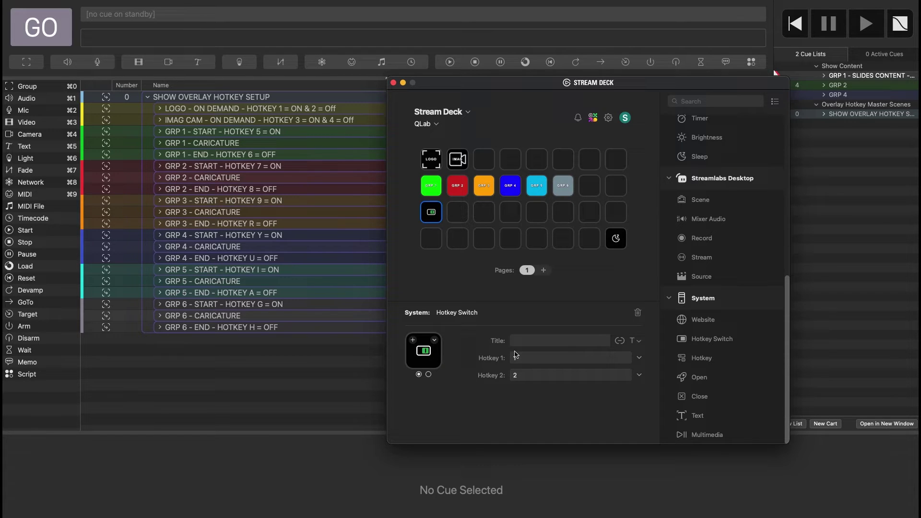
{"action": "left_click", "coordinate": [513, 342]}
{"action": "type", "text": "LOGO"}
{"action": "left_click", "coordinate": [638, 313]}
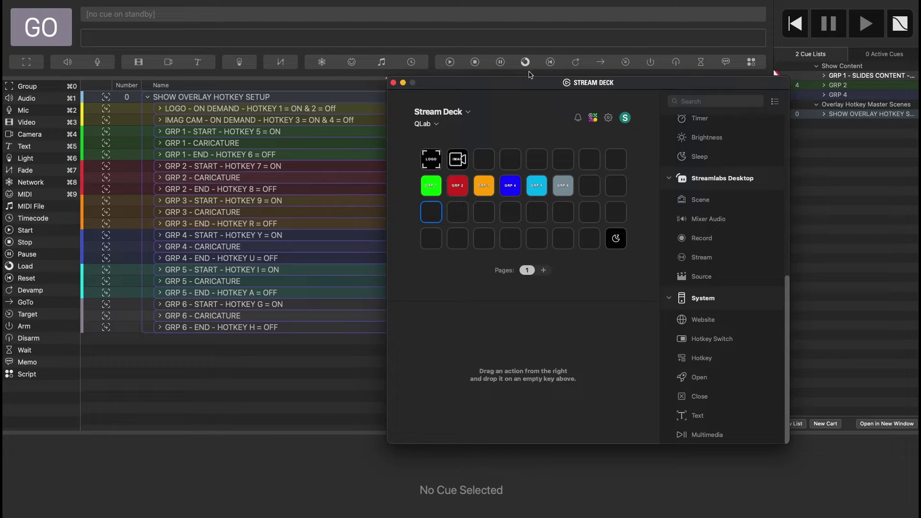
Open QLab's Show Content cue list with GRP 1 expanded beside the Stream Deck window
{"action": "mouse_move", "coordinate": [535, 85]}
{"action": "left_mouse_down"}
{"action": "mouse_move", "coordinate": [513, 84]}
{"action": "mouse_move", "coordinate": [532, 83]}
{"action": "left_mouse_up"}
{"action": "left_click", "coordinate": [669, 71]}
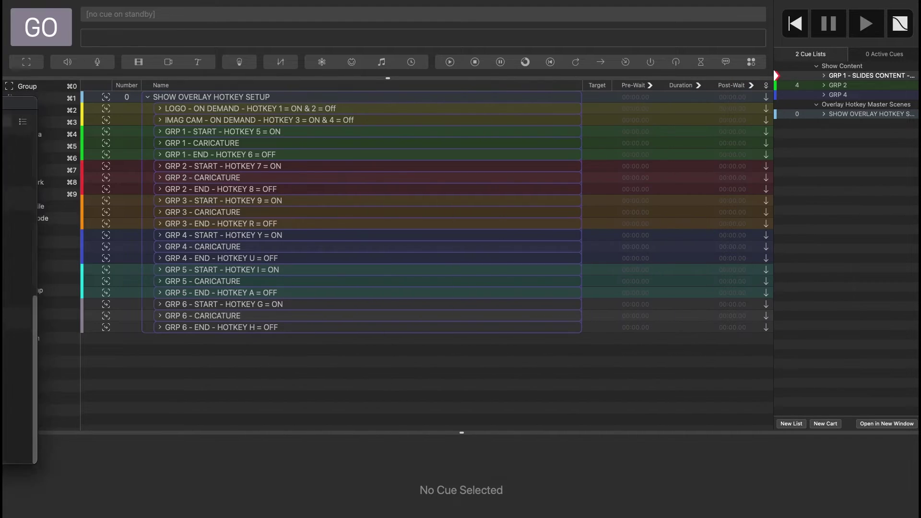
{"action": "double_click", "coordinate": [840, 67]}
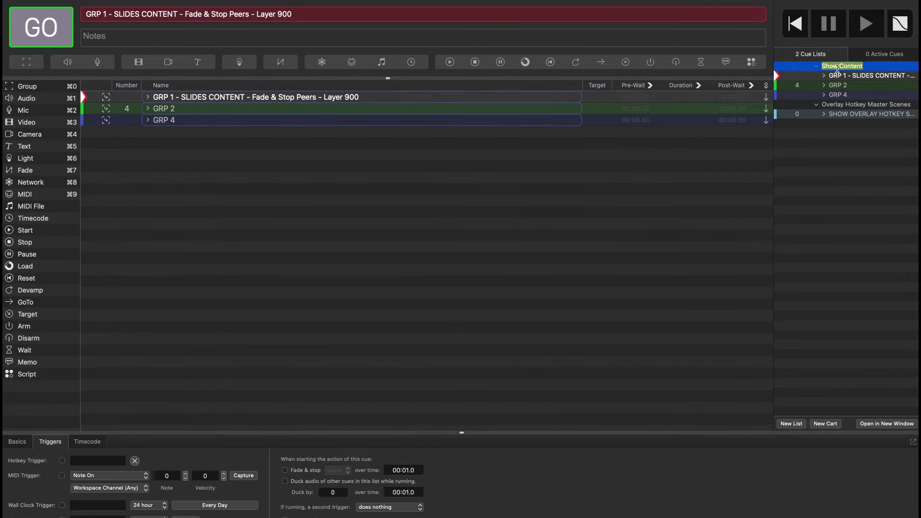
{"action": "left_click", "coordinate": [147, 97]}
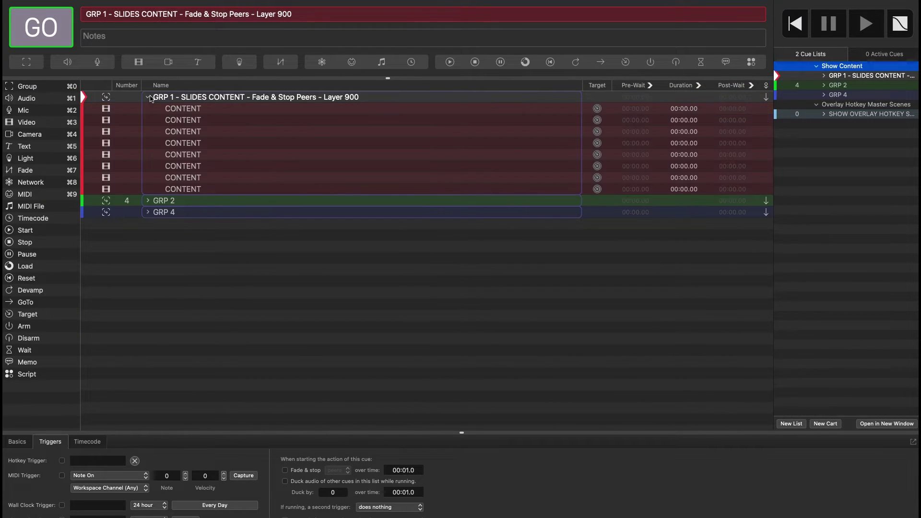
{"action": "left_click_drag", "start_coordinate": [0, 134], "coordinate": [567, 133]}
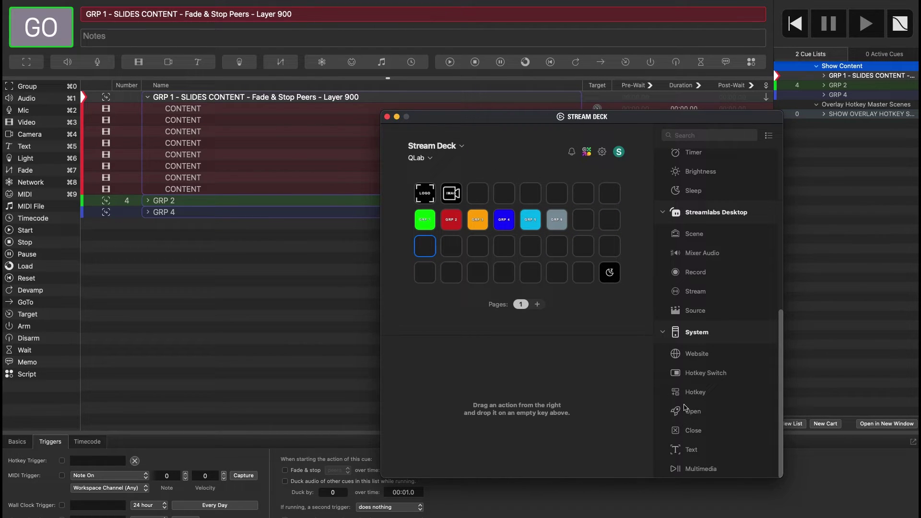
Put a Hotkey action sending Space on the bottom row's first key, with its title cleared
{"action": "left_click_drag", "start_coordinate": [679, 394], "coordinate": [426, 274]}
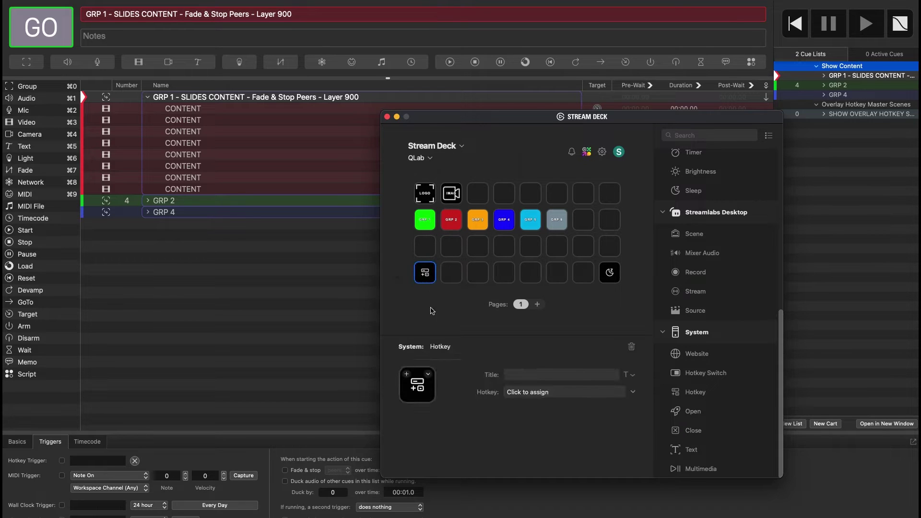
{"action": "left_click", "coordinate": [550, 392]}
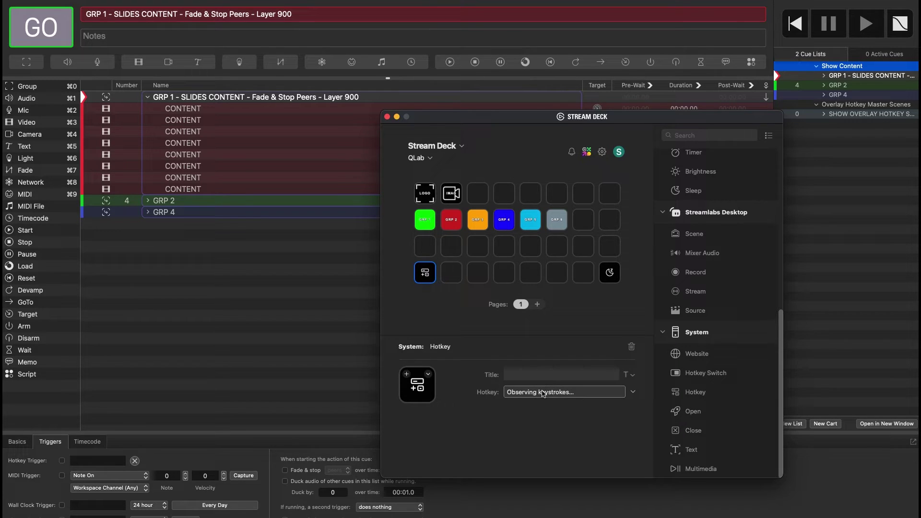
{"action": "key", "text": "space"}
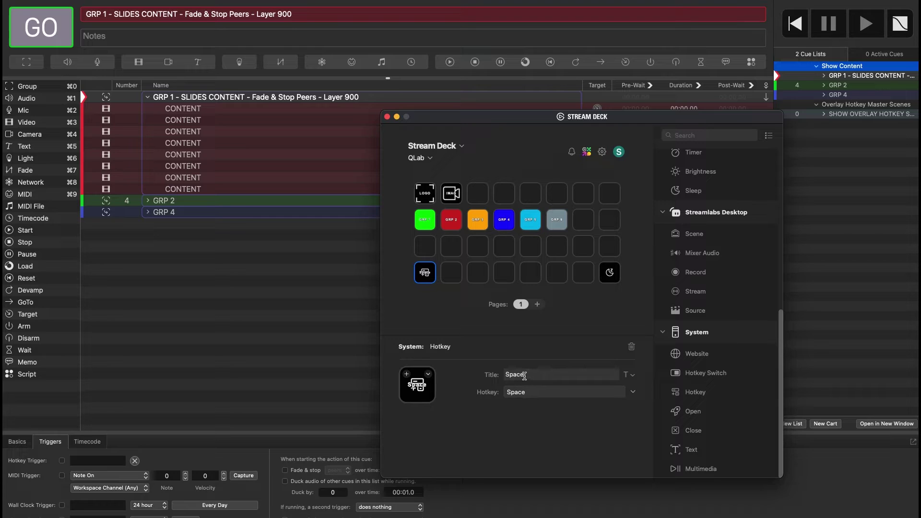
{"action": "key", "text": "super+a"}
{"action": "key", "text": "BackSpace"}
{"action": "left_click", "coordinate": [407, 374]}
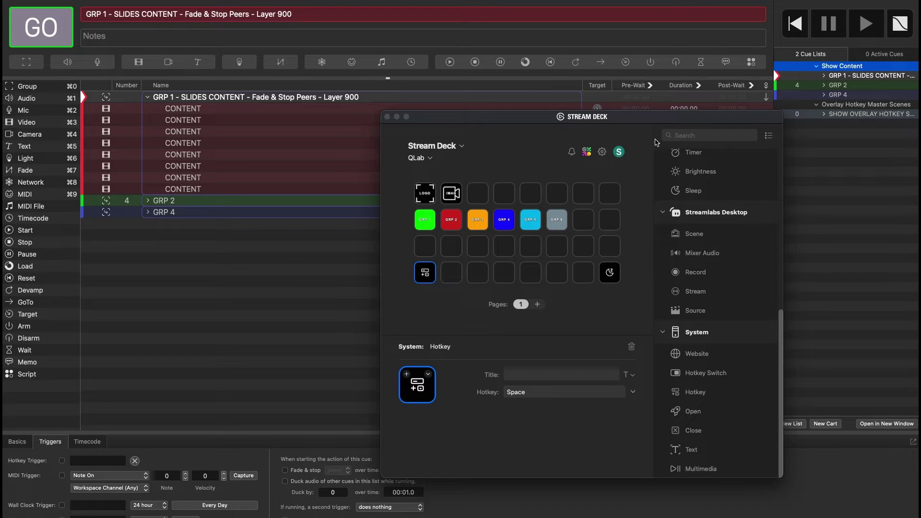
Search the Elgato Marketplace for 'qlab' and open the QLab 5 Official Icon Pack page
{"action": "left_click", "coordinate": [587, 153]}
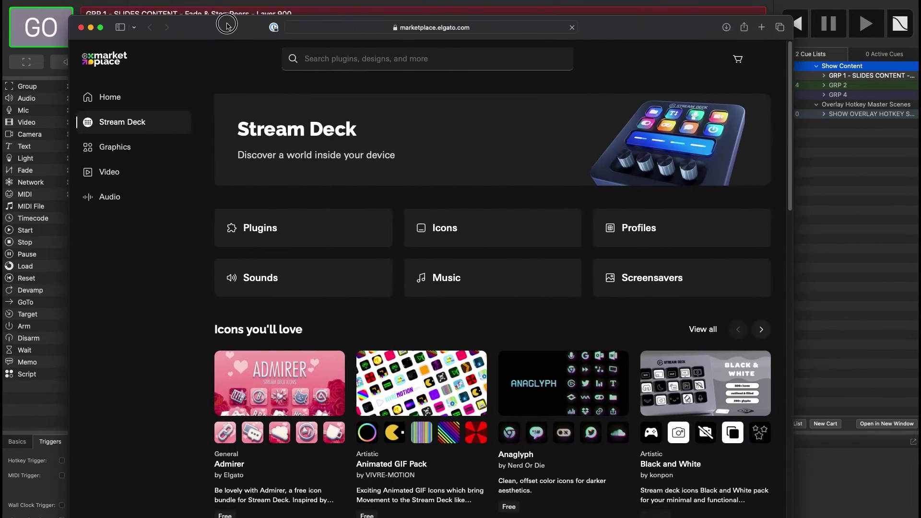
{"action": "left_click", "coordinate": [306, 65]}
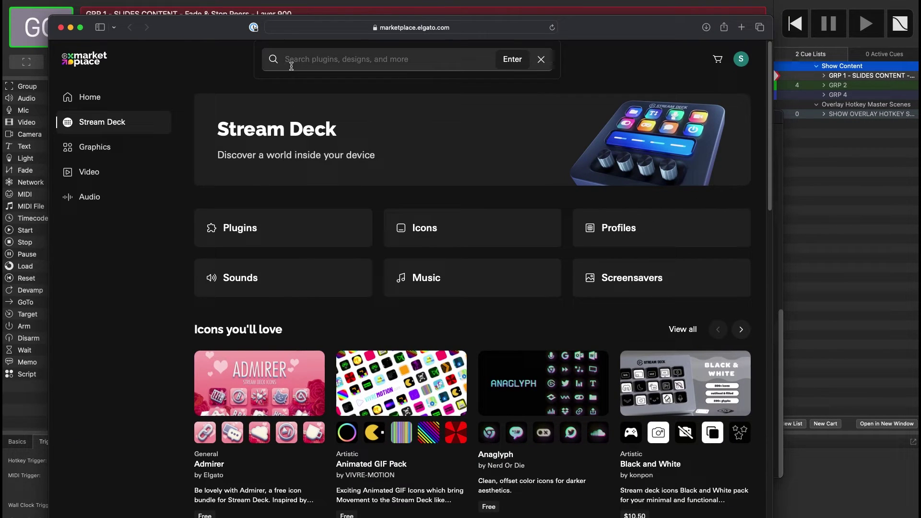
{"action": "type", "text": "qlab"}
{"action": "key", "text": "Return"}
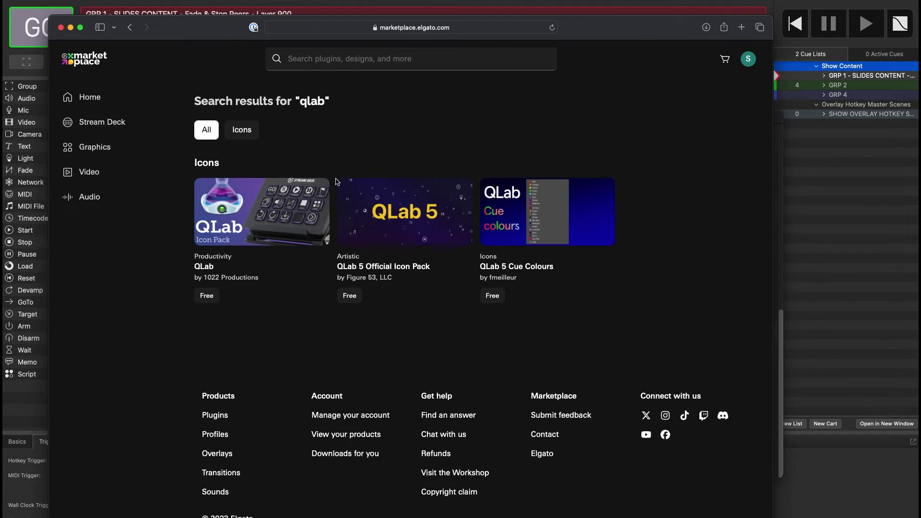
{"action": "left_click", "coordinate": [352, 297]}
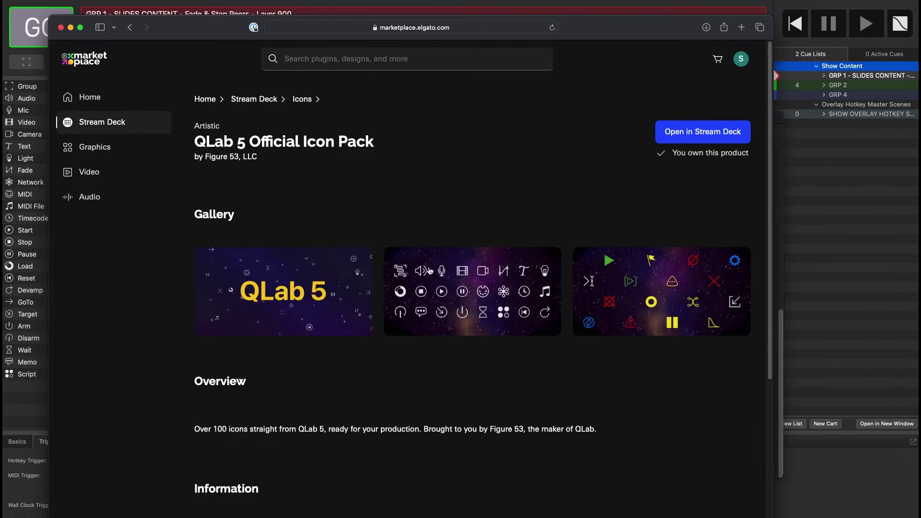
Install the icon pack into Stream Deck and show its icons in the Icon Library
{"action": "left_click", "coordinate": [689, 134]}
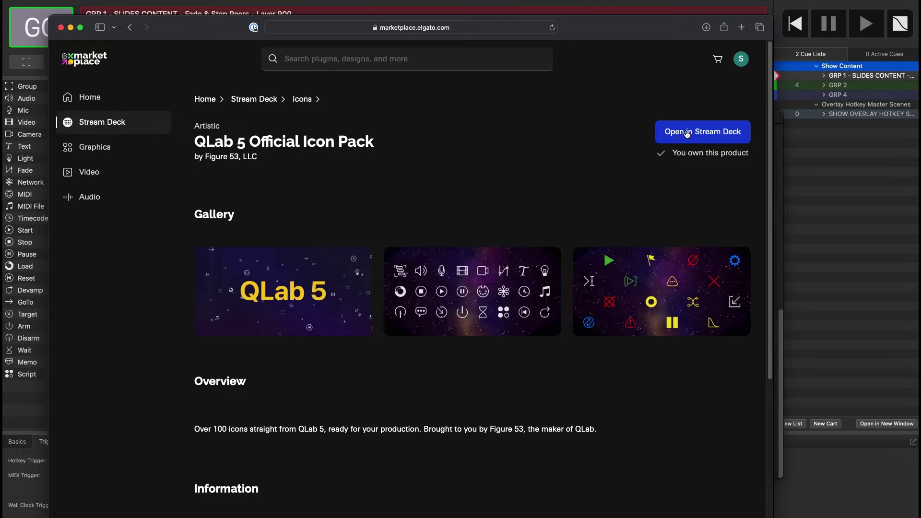
{"action": "left_click", "coordinate": [684, 134]}
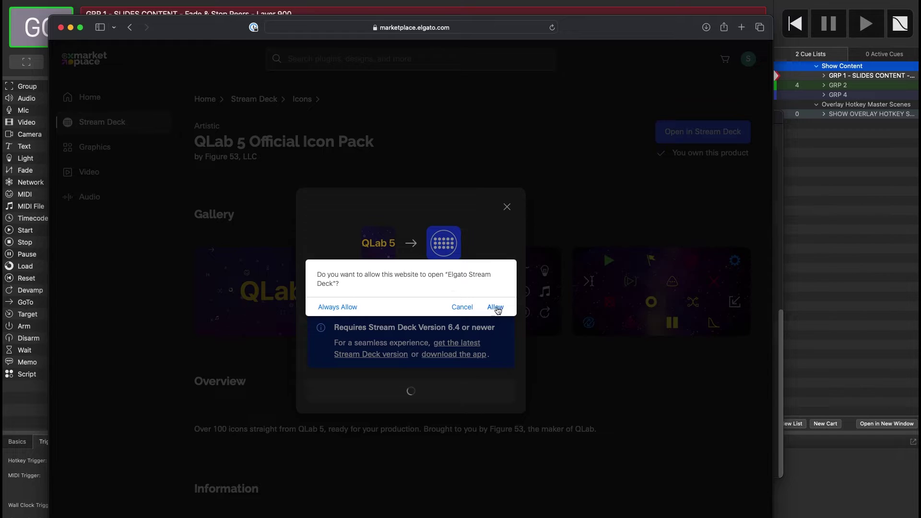
{"action": "left_click", "coordinate": [496, 308]}
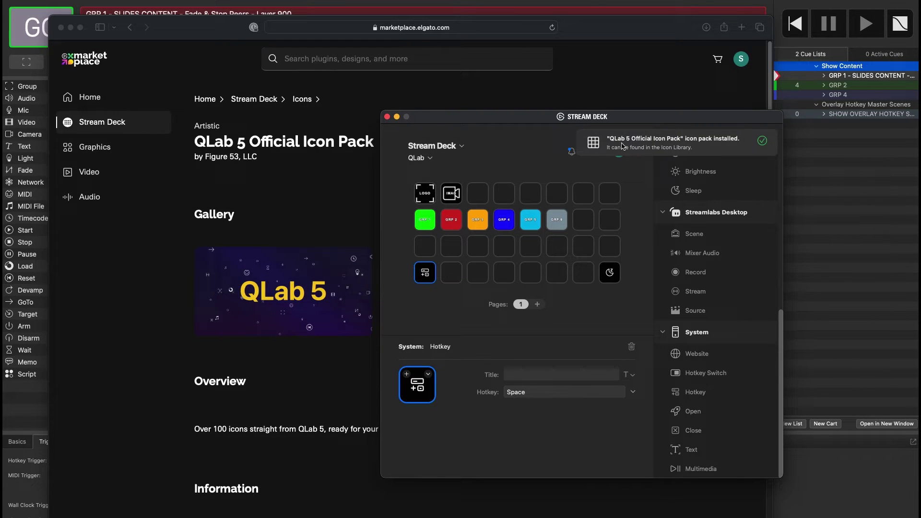
{"action": "left_click", "coordinate": [531, 149]}
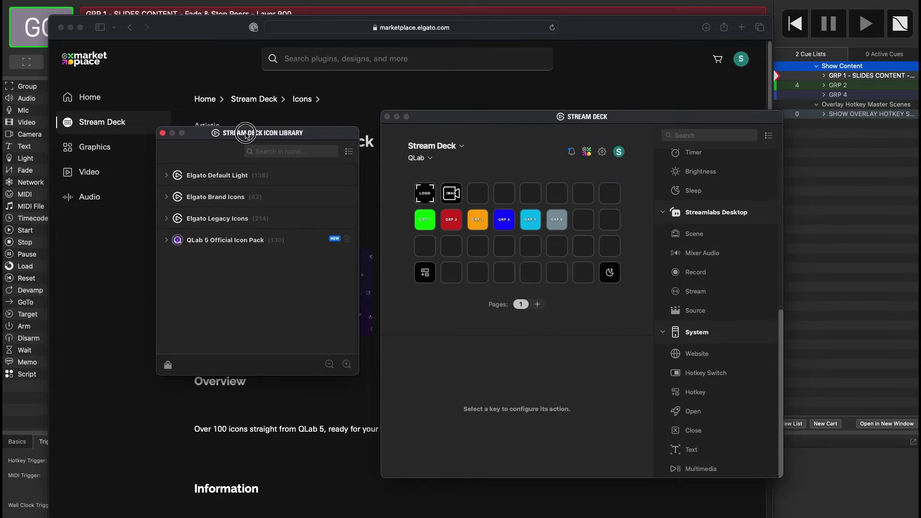
{"action": "left_click", "coordinate": [164, 241]}
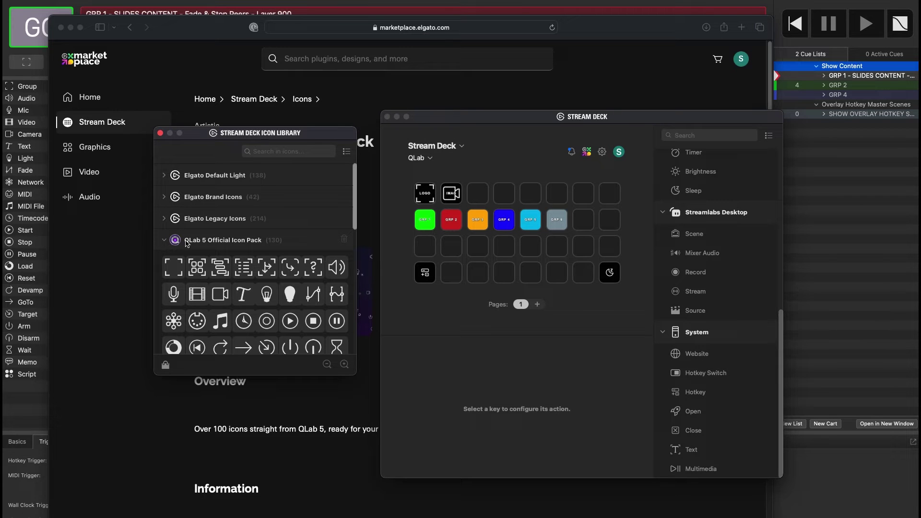
Close the marketplace browser and position the Icon Library beside the key grid
{"action": "left_click", "coordinate": [58, 30]}
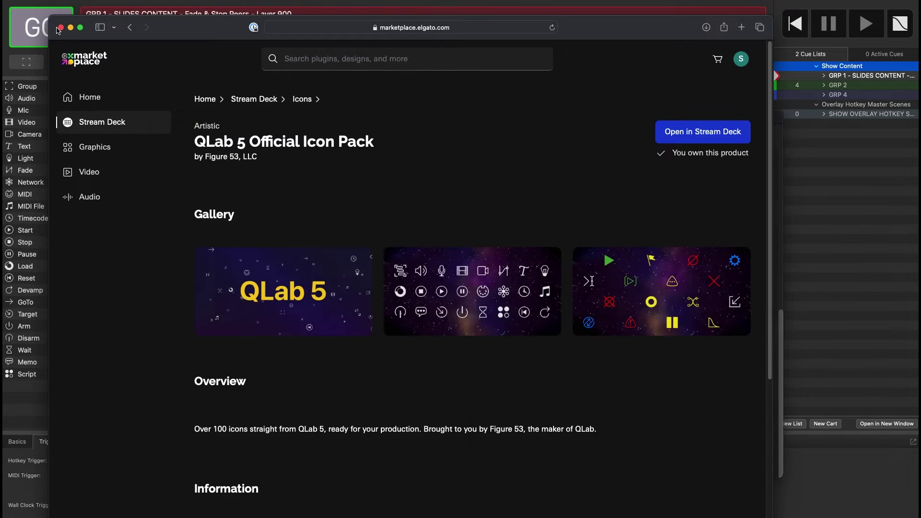
{"action": "left_click", "coordinate": [59, 28]}
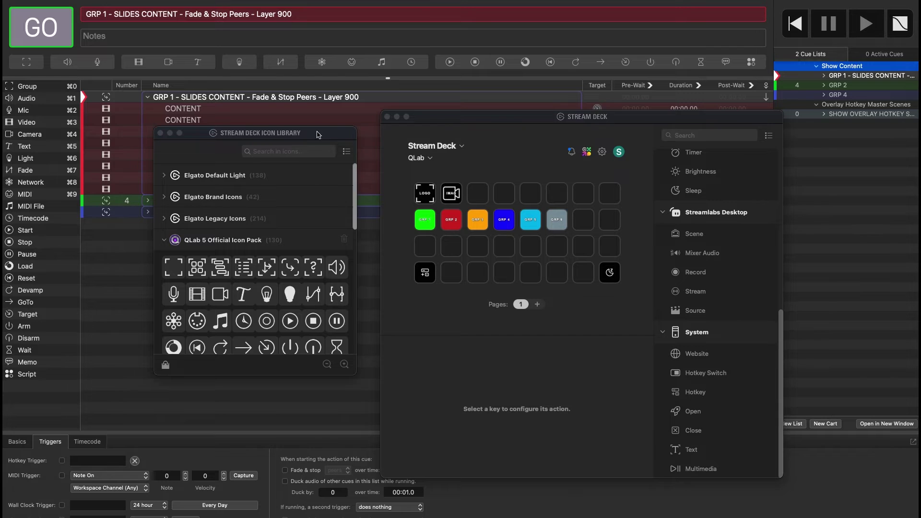
{"action": "left_click_drag", "start_coordinate": [317, 134], "coordinate": [264, 143]}
{"action": "left_click_drag", "start_coordinate": [298, 233], "coordinate": [291, 296]}
{"action": "scroll", "coordinate": [291, 296], "scroll_direction": "down", "scroll_amount": 1}
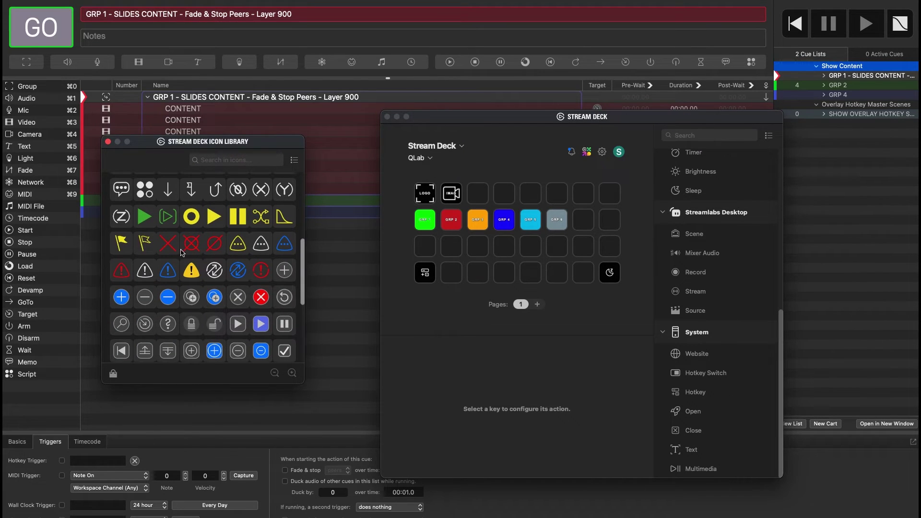
Give the bottom-left Space key the green play icon and the title GO
{"action": "left_click_drag", "start_coordinate": [143, 218], "coordinate": [429, 273]}
{"action": "left_click", "coordinate": [430, 274]}
{"action": "double_click", "coordinate": [144, 217]}
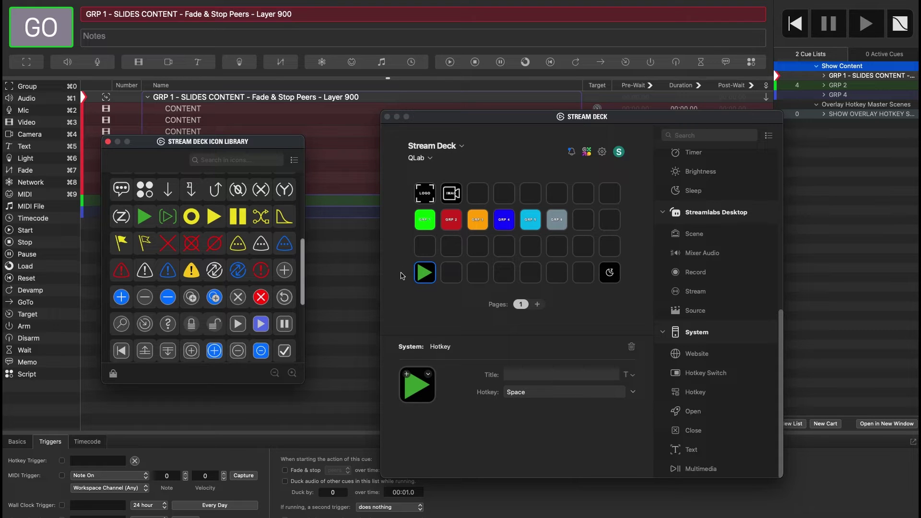
{"action": "left_click", "coordinate": [515, 369]}
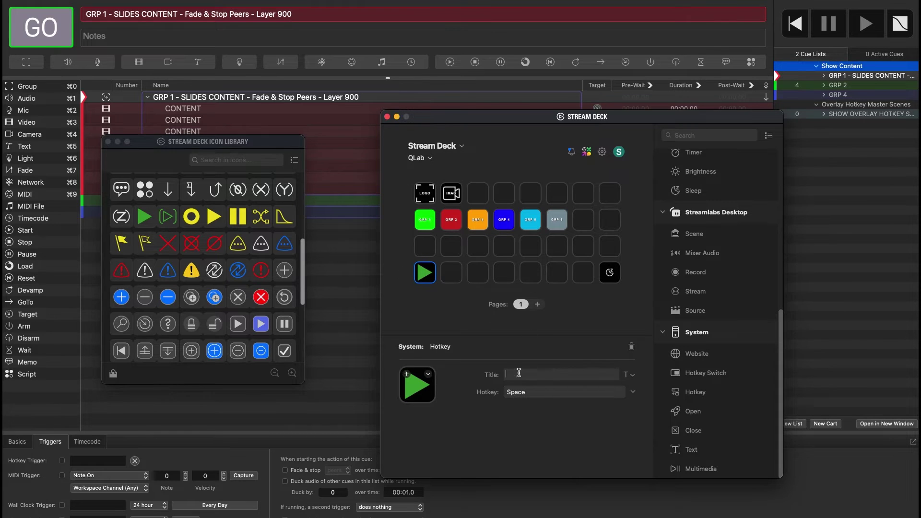
{"action": "type", "text": "GO"}
Add a second Hotkey action on the key beside GO
{"action": "left_click", "coordinate": [301, 268]}
{"action": "scroll", "coordinate": [302, 268], "scroll_direction": "up", "scroll_amount": 2}
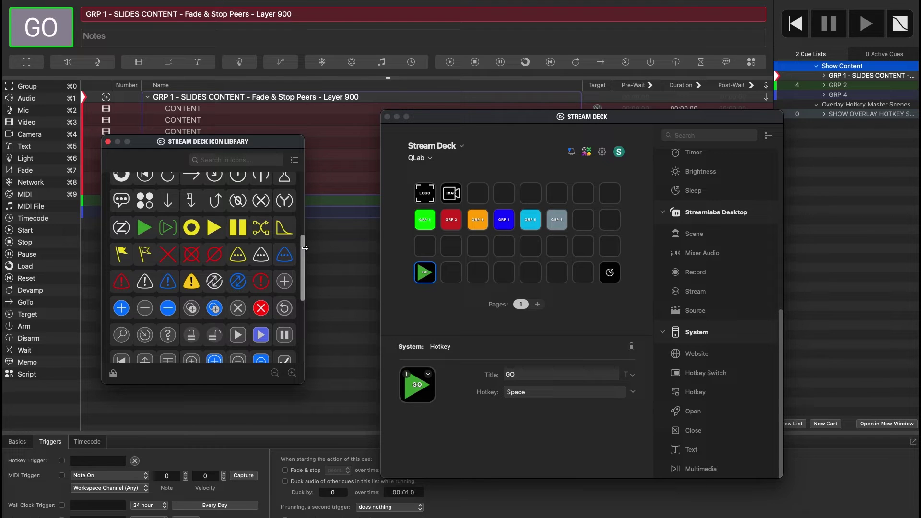
{"action": "scroll", "coordinate": [300, 273], "scroll_direction": "down", "scroll_amount": 1}
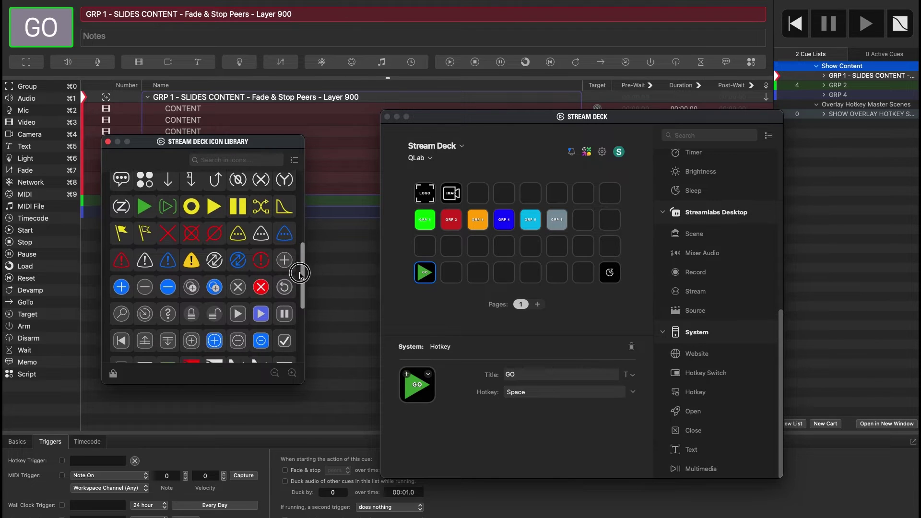
{"action": "left_click", "coordinate": [455, 276]}
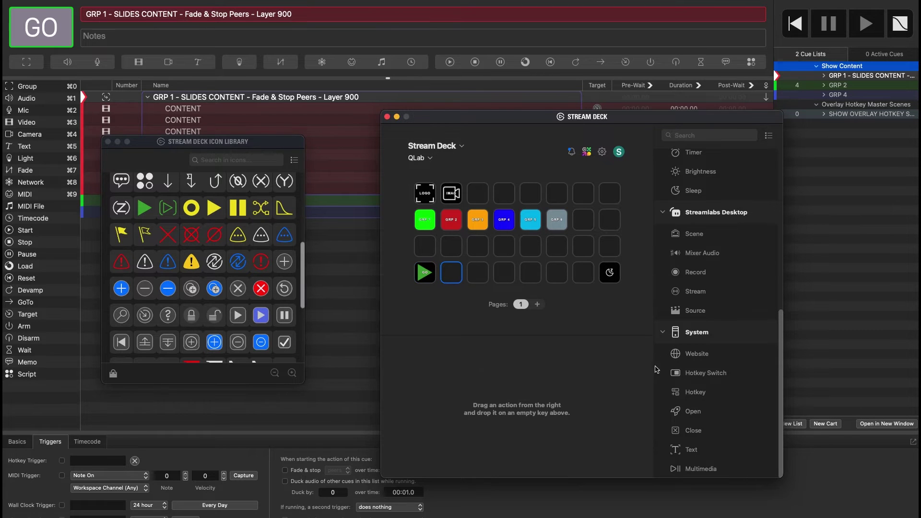
{"action": "left_click_drag", "start_coordinate": [701, 391], "coordinate": [458, 276]}
Make the new key send Up Arrow, title it PREVIOUS, and give it a chevron icon
{"action": "left_click", "coordinate": [539, 392]}
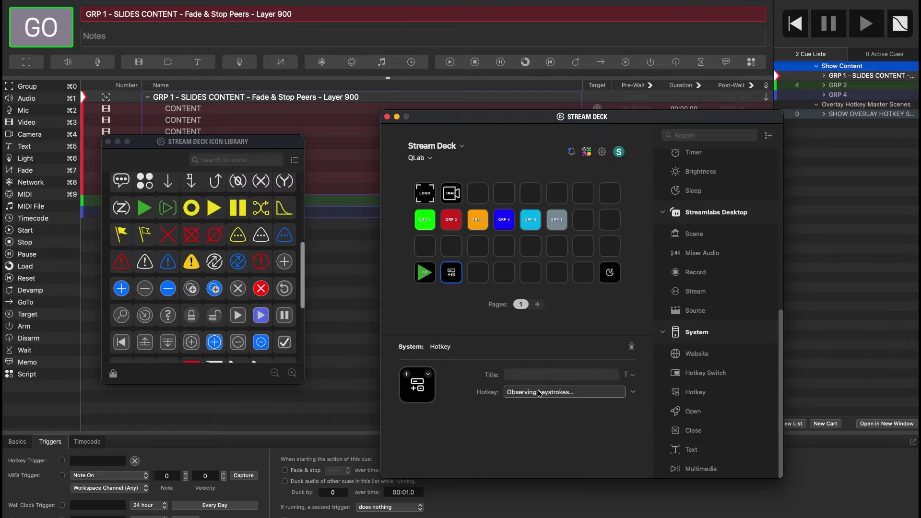
{"action": "key", "text": "Up"}
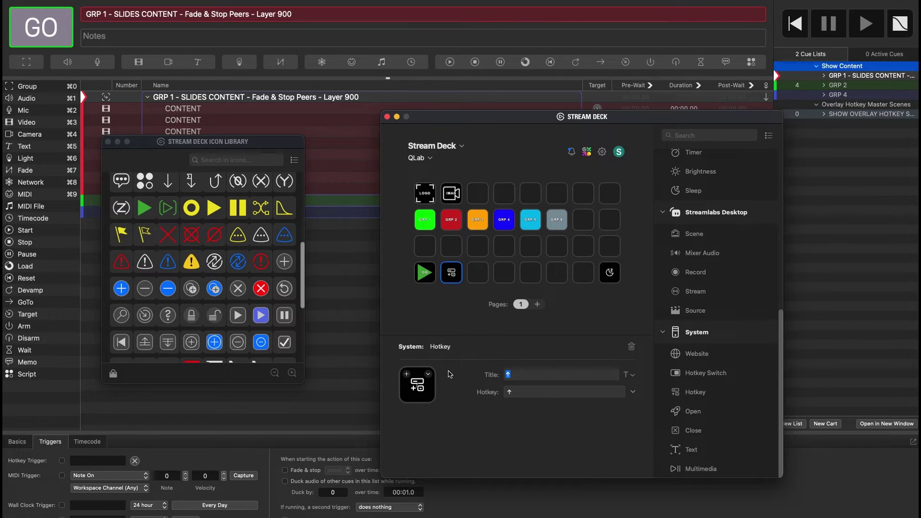
{"action": "type", "text": "PREVIOUS"}
{"action": "scroll", "coordinate": [142, 279], "scroll_direction": "down", "scroll_amount": 5}
{"action": "left_click_drag", "start_coordinate": [142, 278], "coordinate": [422, 388]}
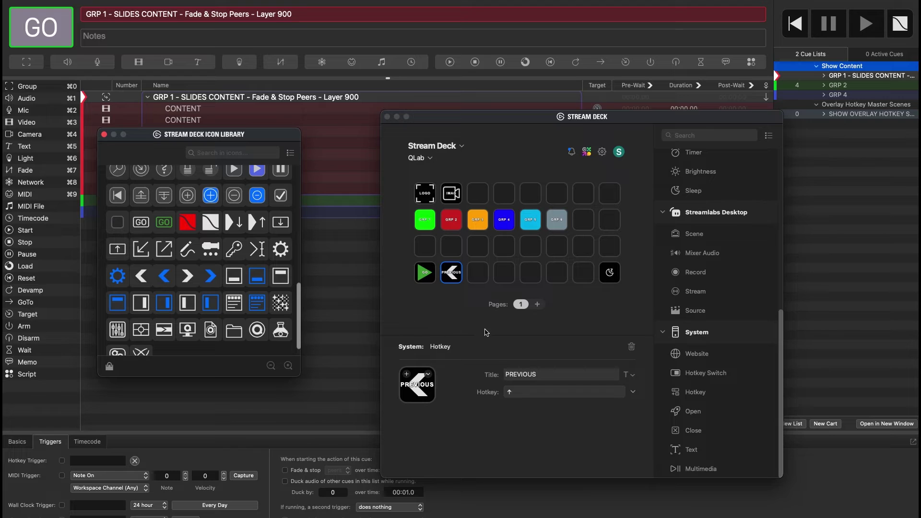
Add a NEXT Hotkey key sending Down Arrow with the blue right chevron icon beside PREVIOUS
{"action": "left_click", "coordinate": [478, 274]}
{"action": "left_click_drag", "start_coordinate": [689, 391], "coordinate": [475, 274]}
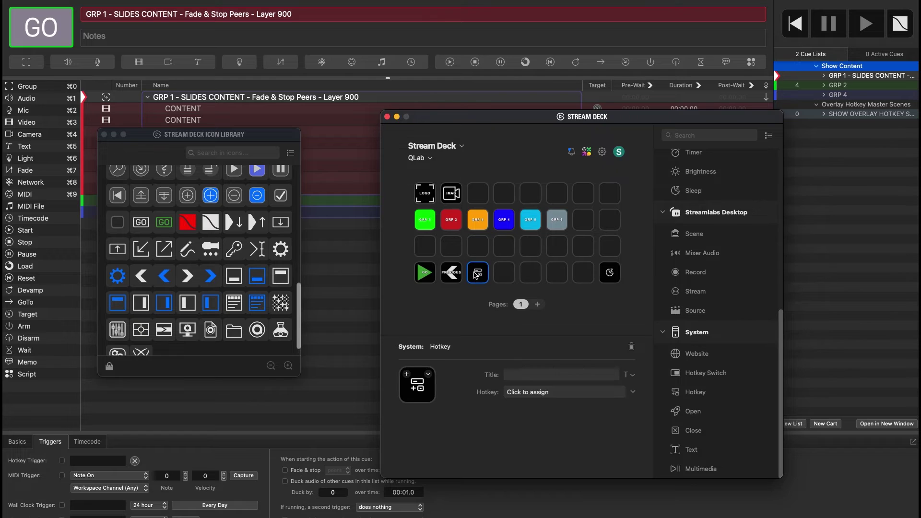
{"action": "left_click", "coordinate": [536, 393]}
{"action": "key", "text": "Down"}
{"action": "left_click", "coordinate": [520, 374]}
{"action": "type", "text": "NEXT"}
{"action": "left_click_drag", "start_coordinate": [208, 278], "coordinate": [422, 382]}
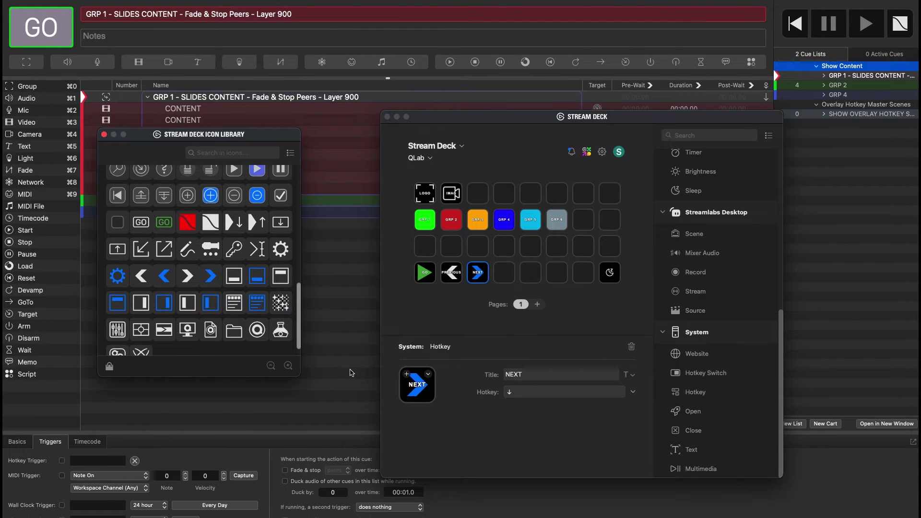
{"action": "scroll", "coordinate": [288, 336], "scroll_direction": "down", "scroll_amount": 1}
Replace the PREVIOUS key's icon with the blue left chevron and close the Icon Library
{"action": "left_click", "coordinate": [451, 272]}
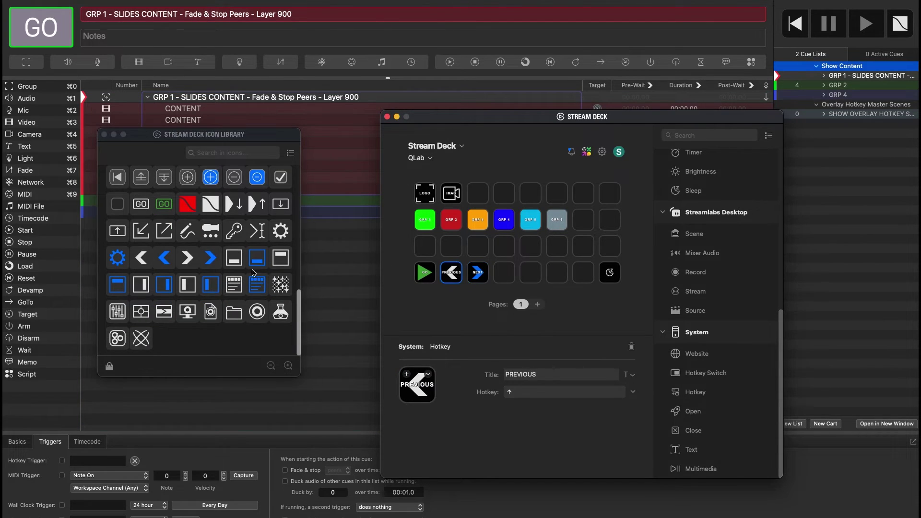
{"action": "scroll", "coordinate": [254, 272], "scroll_direction": "up", "scroll_amount": 5}
{"action": "left_click_drag", "start_coordinate": [301, 277], "coordinate": [305, 298]}
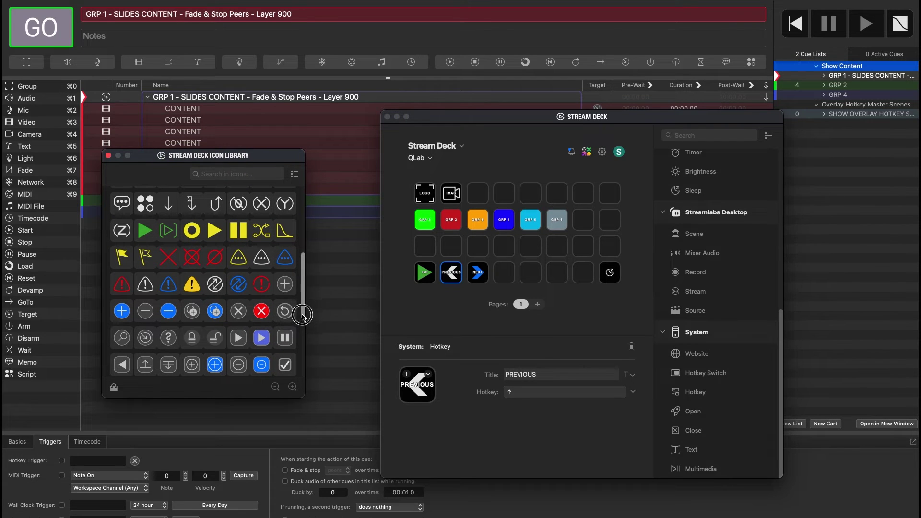
{"action": "left_click_drag", "start_coordinate": [303, 315], "coordinate": [302, 372]}
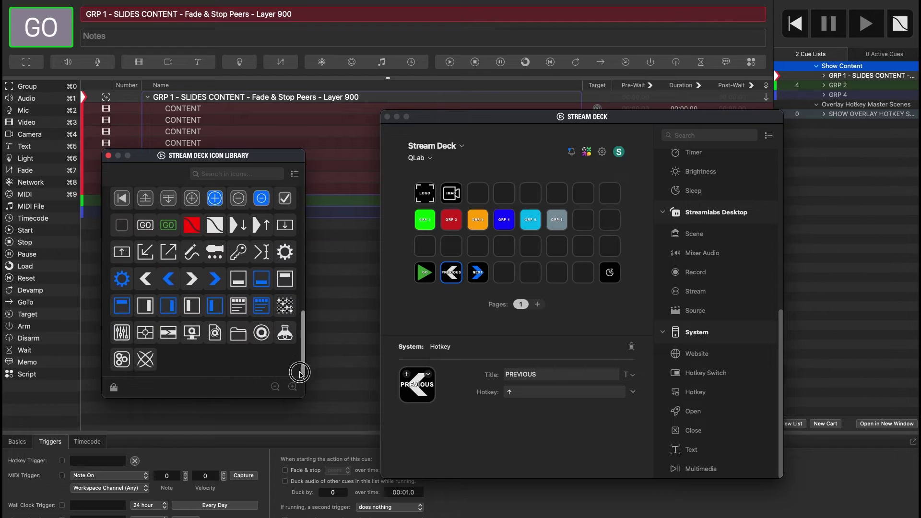
{"action": "left_click_drag", "start_coordinate": [169, 283], "coordinate": [418, 387]}
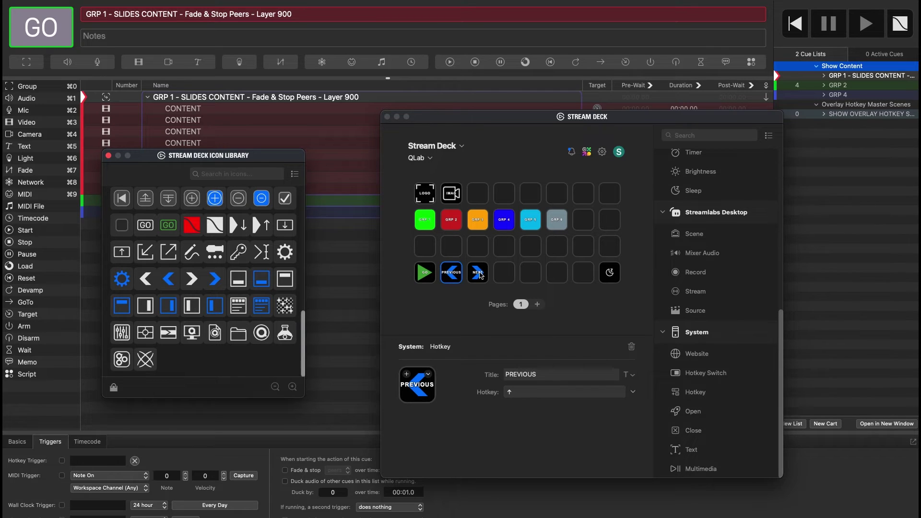
{"action": "scroll", "coordinate": [206, 249], "scroll_direction": "up", "scroll_amount": 5}
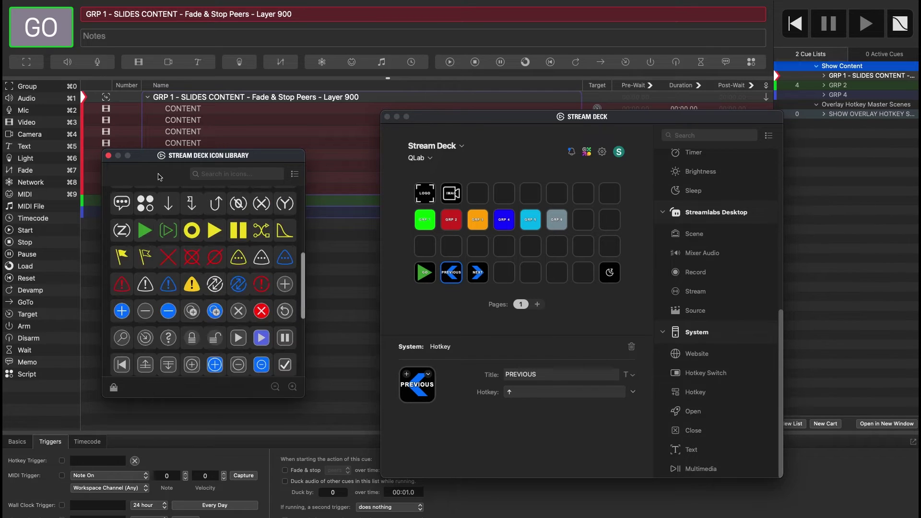
{"action": "left_click", "coordinate": [108, 156]}
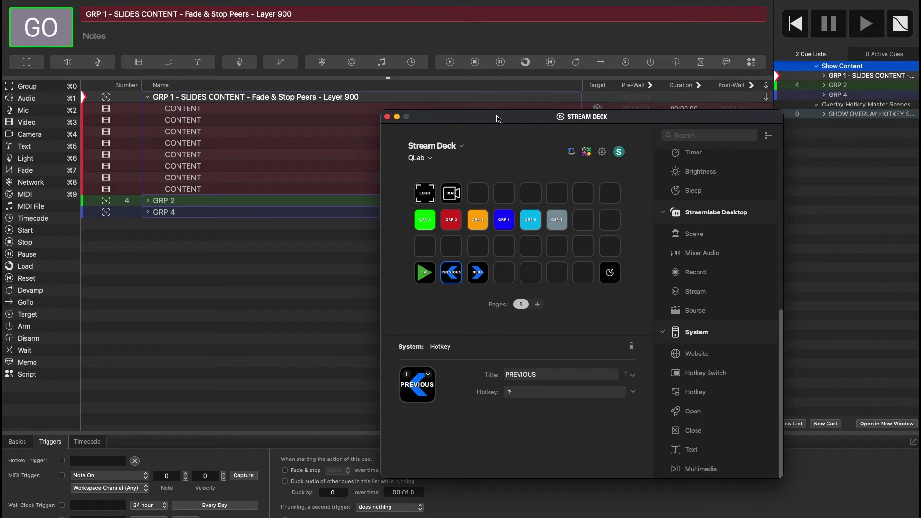
Put QLab in show mode and test the arrow keys, moving the playhead down twice and back to the first CONTENT cue
{"action": "left_click_drag", "start_coordinate": [497, 118], "coordinate": [345, 190]}
{"action": "left_click", "coordinate": [347, 176]}
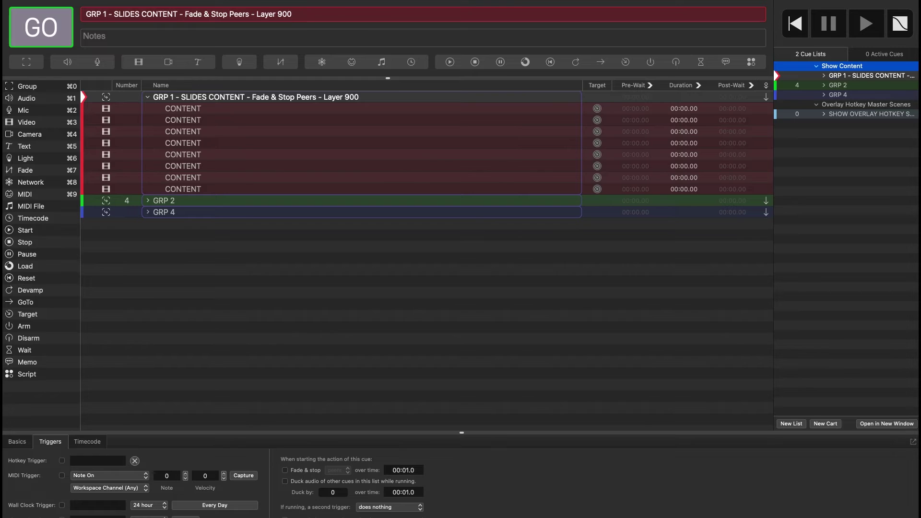
{"action": "key", "text": "super+m"}
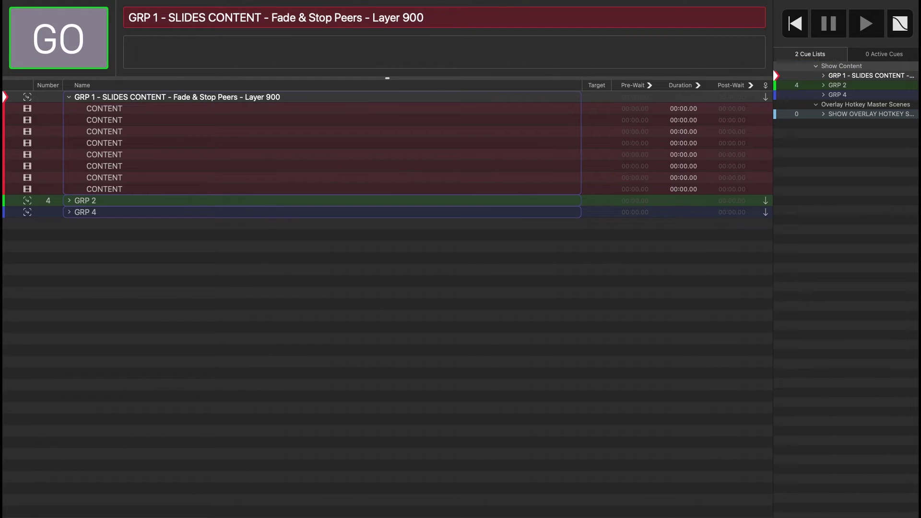
{"action": "key", "text": "Down"}
{"action": "key", "text": "Down"}
{"action": "key", "text": "Down"}
{"action": "key", "text": "Down"}
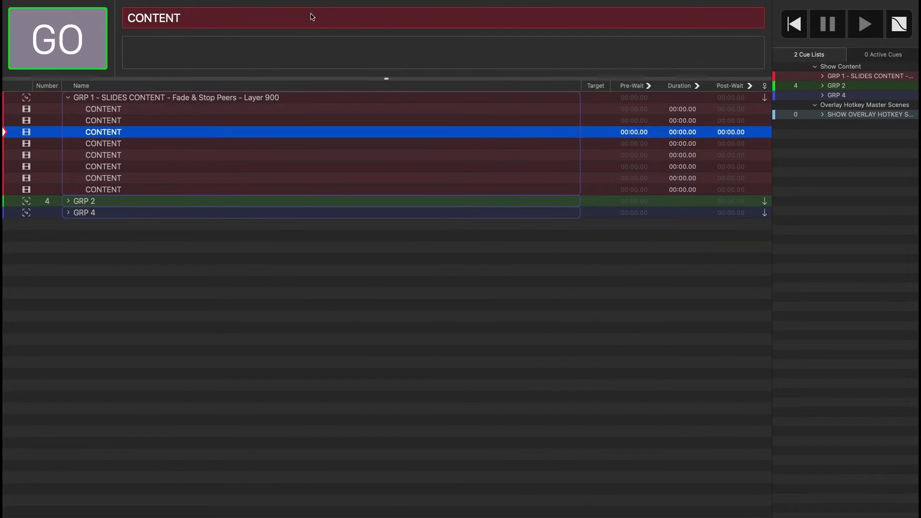
{"action": "key", "text": "Down"}
{"action": "key", "text": "Down"}
{"action": "key", "text": "Up"}
{"action": "key", "text": "Up"}
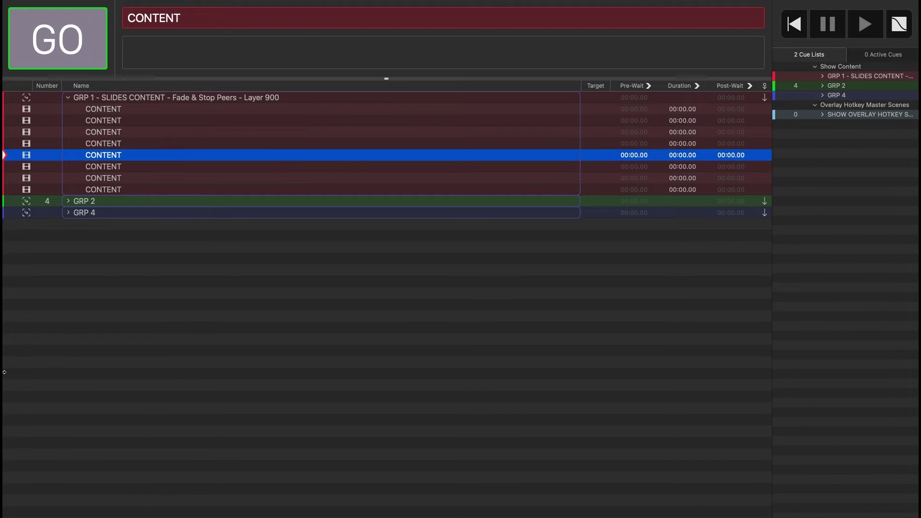
{"action": "key", "text": "Up"}
{"action": "key", "text": "Up"}
{"action": "key", "text": "Up"}
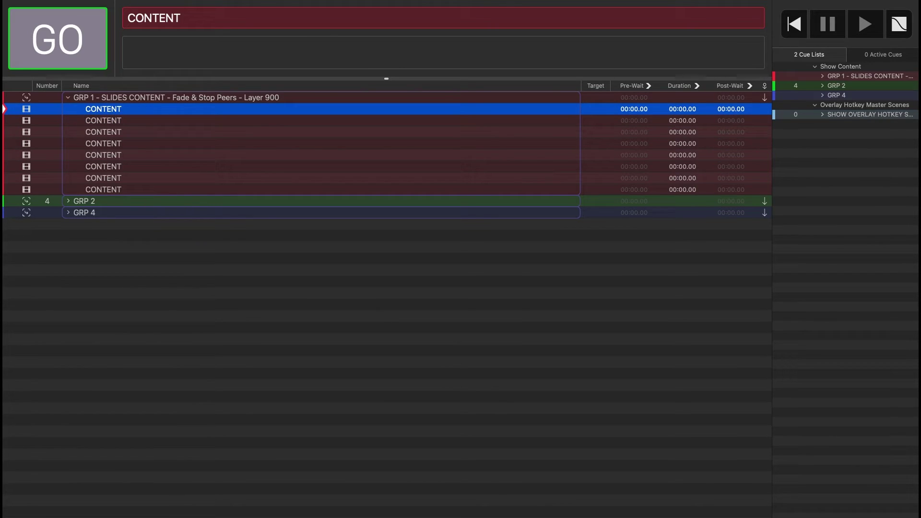
{"action": "key", "text": "super+Tab"}
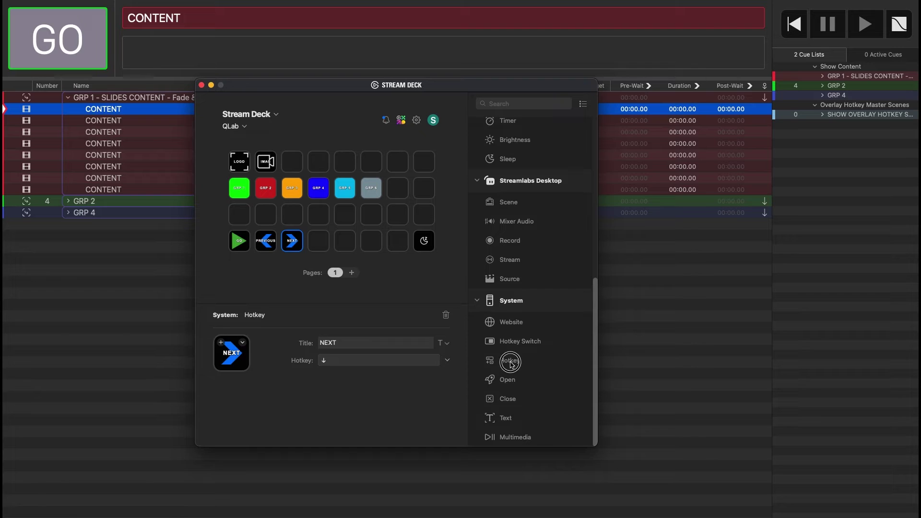
Add a Hotkey key titled STOP ALL in the slot after NEXT
{"action": "left_click_drag", "start_coordinate": [509, 360], "coordinate": [317, 250]}
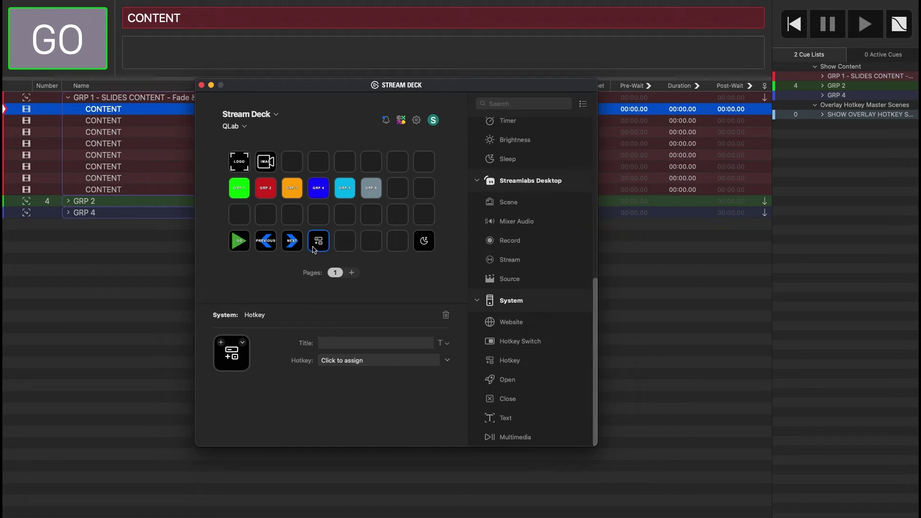
{"action": "left_click", "coordinate": [354, 360]}
{"action": "left_click", "coordinate": [323, 342]}
{"action": "type", "text": "STOP ALL"}
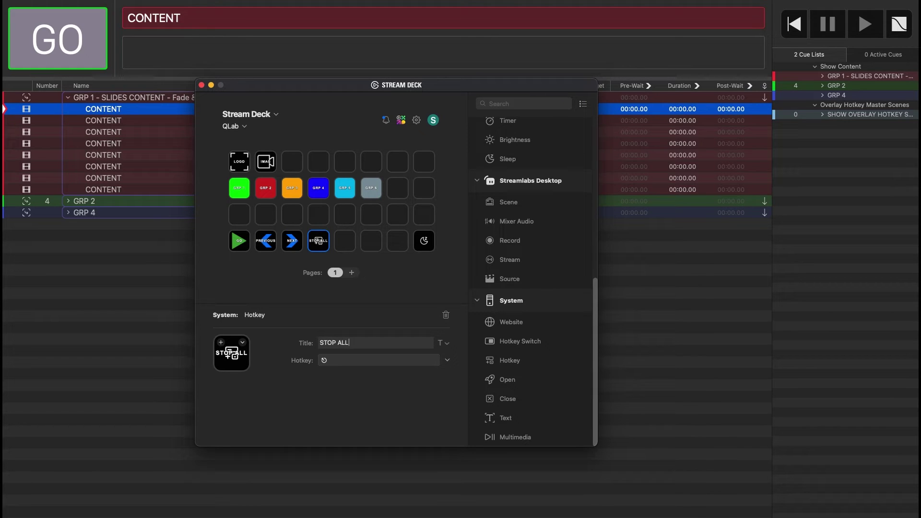
Apply the QLab pack's red stop icon to the STOP ALL key and rearrange the editor windows
{"action": "left_click", "coordinate": [224, 343]}
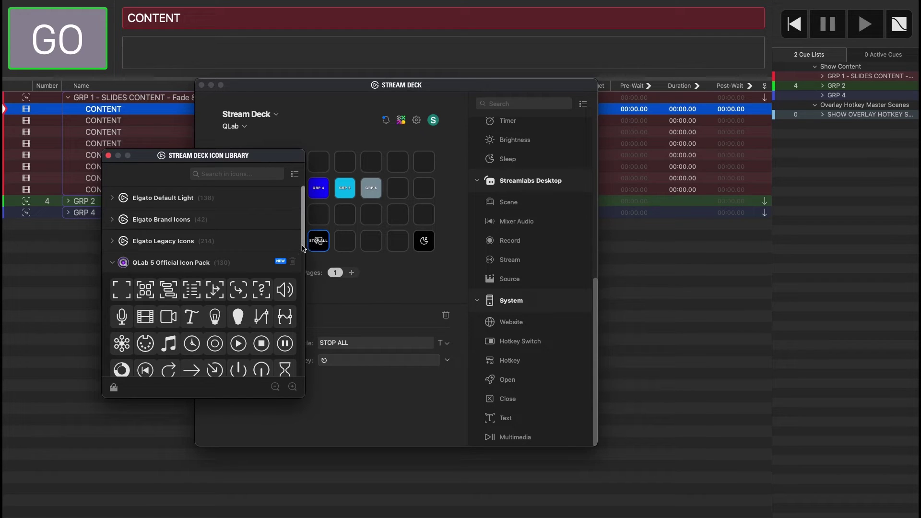
{"action": "scroll", "coordinate": [303, 248], "scroll_direction": "down", "scroll_amount": 3}
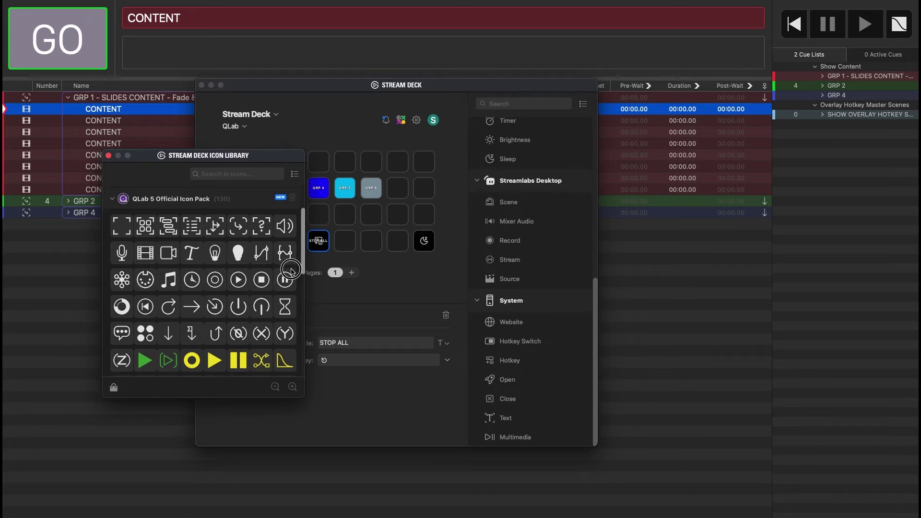
{"action": "scroll", "coordinate": [292, 272], "scroll_direction": "down", "scroll_amount": 5}
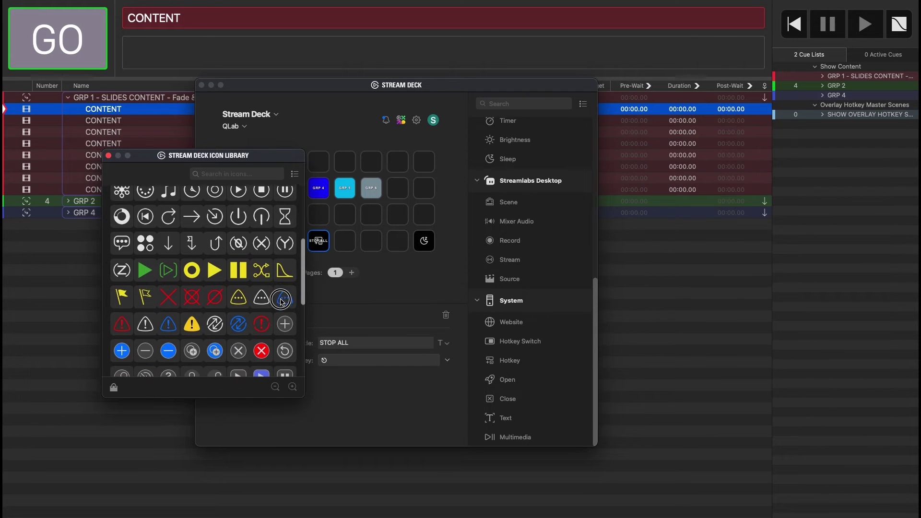
{"action": "scroll", "coordinate": [282, 301], "scroll_direction": "down", "scroll_amount": 5}
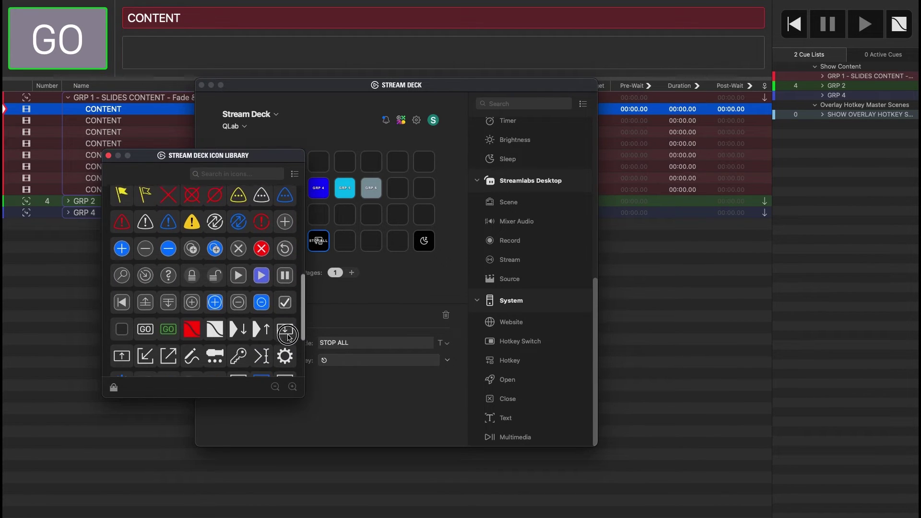
{"action": "scroll", "coordinate": [288, 337], "scroll_direction": "down", "scroll_amount": 2}
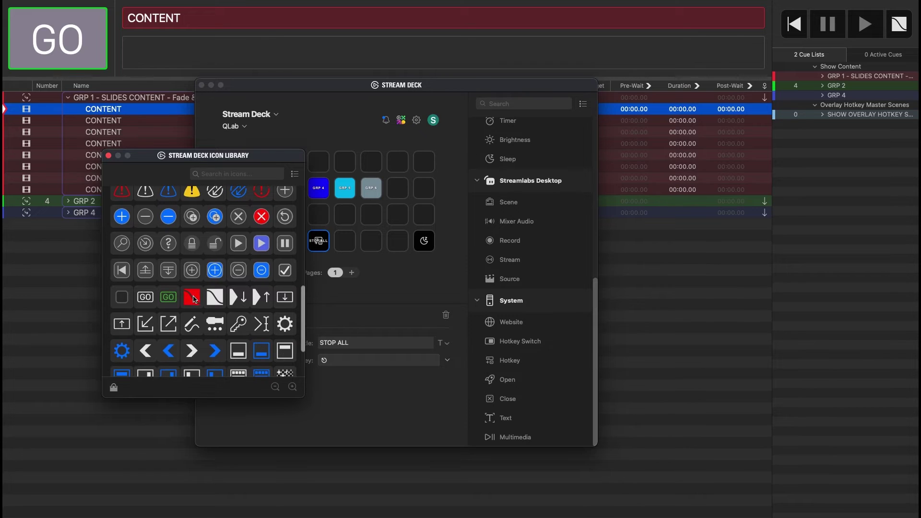
{"action": "left_click_drag", "start_coordinate": [214, 165], "coordinate": [59, 157]}
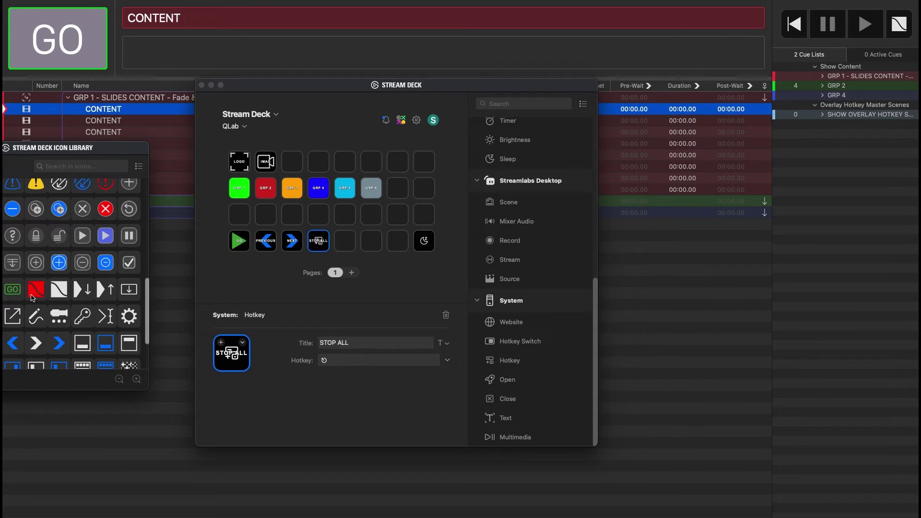
{"action": "left_click_drag", "start_coordinate": [35, 293], "coordinate": [186, 324]}
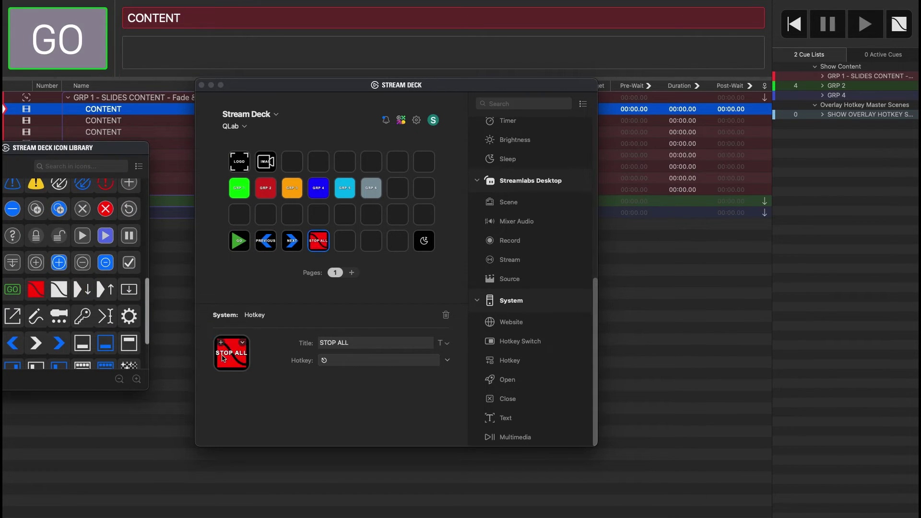
{"action": "scroll", "coordinate": [77, 263], "scroll_direction": "up", "scroll_amount": 5}
{"action": "left_click_drag", "start_coordinate": [105, 148], "coordinate": [143, 137]}
{"action": "left_click_drag", "start_coordinate": [316, 90], "coordinate": [412, 97]}
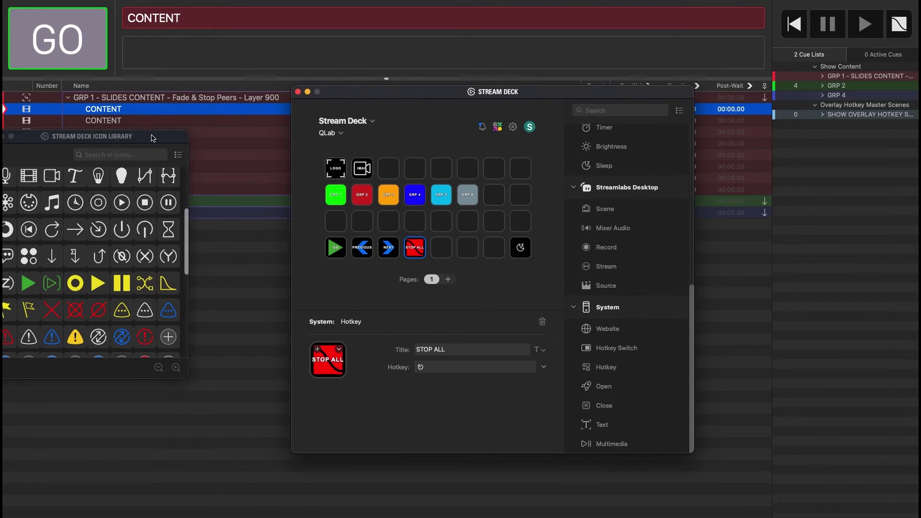
{"action": "left_click_drag", "start_coordinate": [152, 138], "coordinate": [217, 130]}
{"action": "left_click_drag", "start_coordinate": [252, 244], "coordinate": [235, 301]}
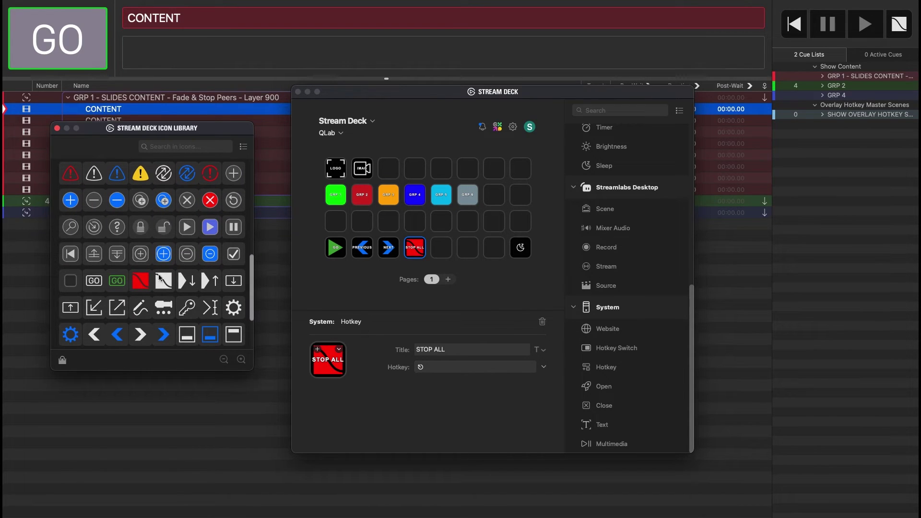
Clear the GO key's title, give it the green GO icon, then close the Icon Library
{"action": "left_click", "coordinate": [335, 247]}
{"action": "left_click_drag", "start_coordinate": [438, 349], "coordinate": [372, 348]}
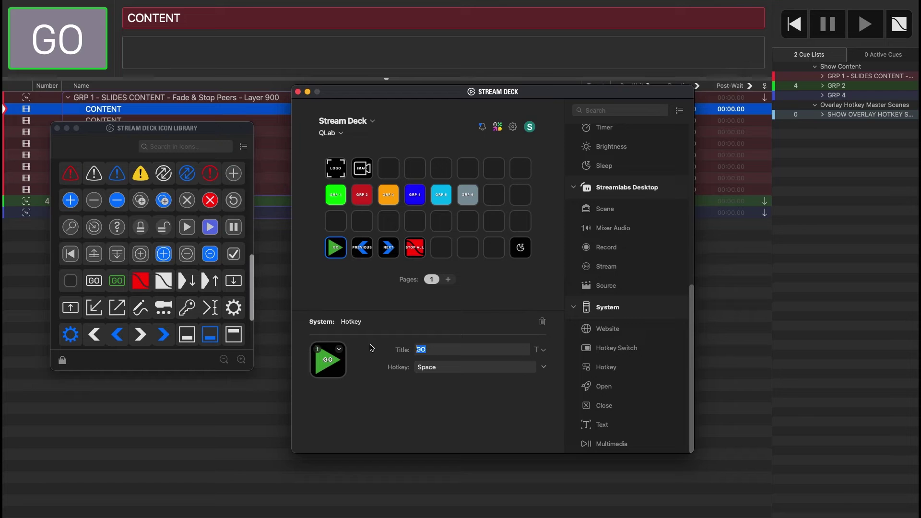
{"action": "key", "text": "BackSpace"}
{"action": "left_click_drag", "start_coordinate": [116, 280], "coordinate": [319, 364]}
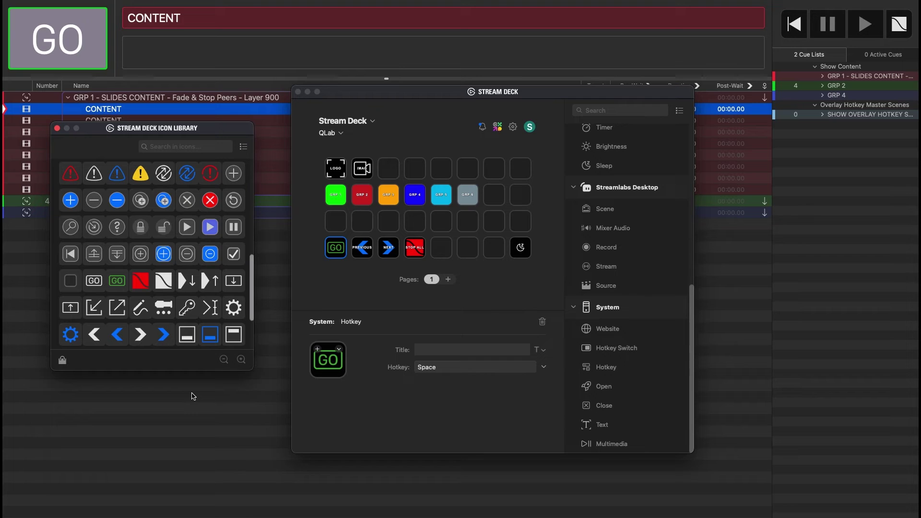
{"action": "left_click", "coordinate": [57, 128]}
{"action": "left_click_drag", "start_coordinate": [375, 92], "coordinate": [274, 97]}
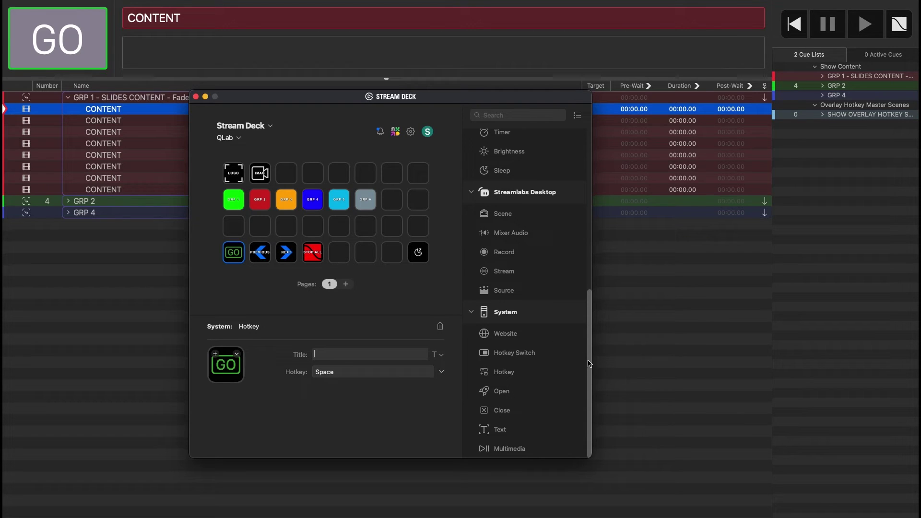
Add a Timer on an empty bottom-row key titled 15 MIN, 900 seconds, sound None
{"action": "left_click_drag", "start_coordinate": [589, 363], "coordinate": [597, 309]}
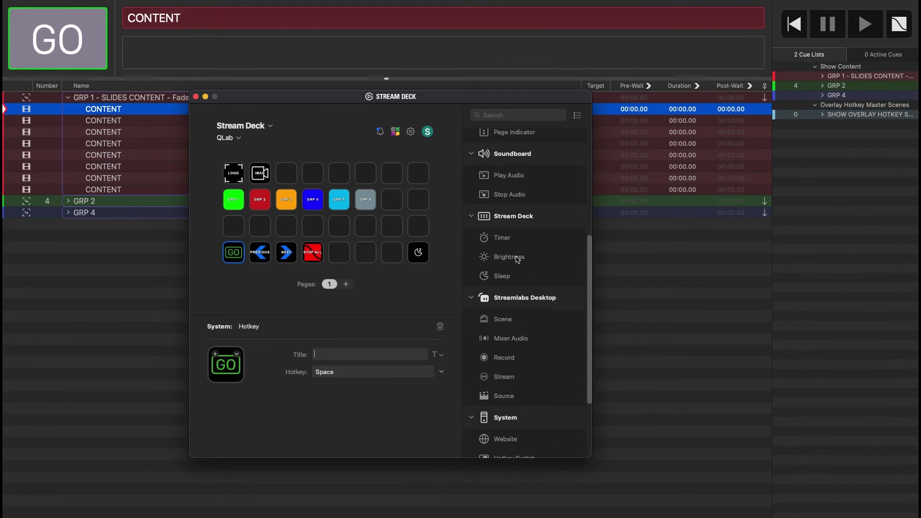
{"action": "left_click_drag", "start_coordinate": [501, 237], "coordinate": [377, 250]}
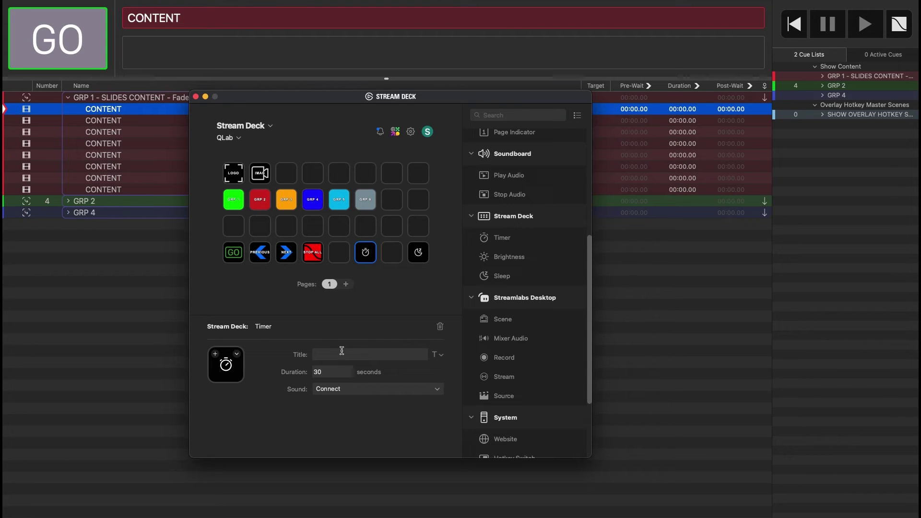
{"action": "type", "text": "15 MIN"}
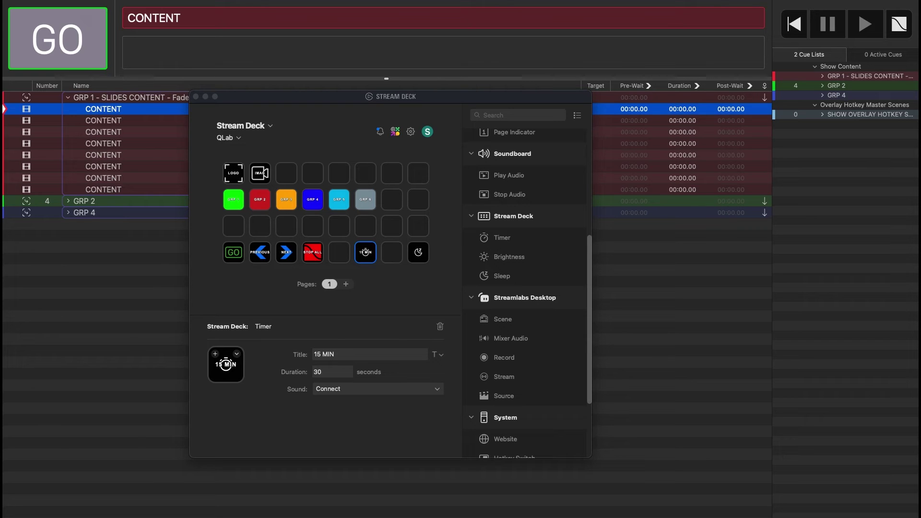
{"action": "left_click", "coordinate": [332, 377]}
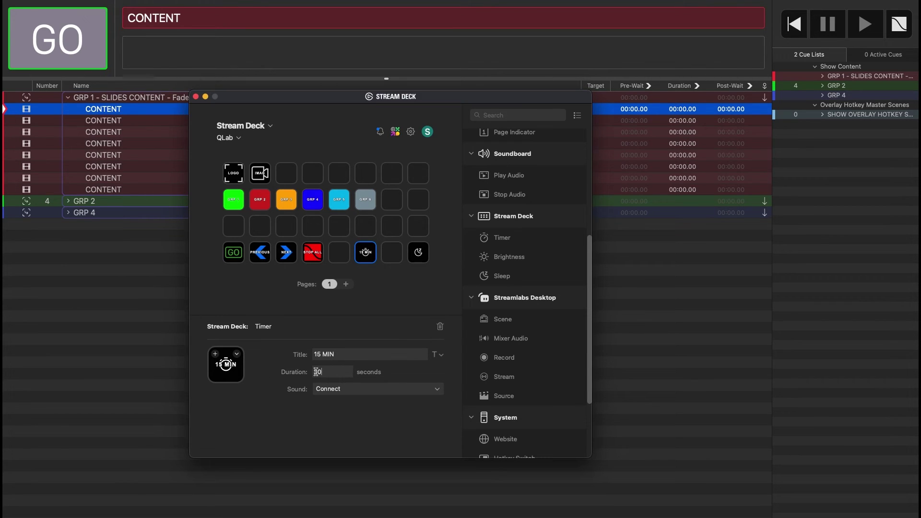
{"action": "type", "text": "900"}
{"action": "left_click", "coordinate": [347, 356]}
{"action": "left_click", "coordinate": [437, 388]}
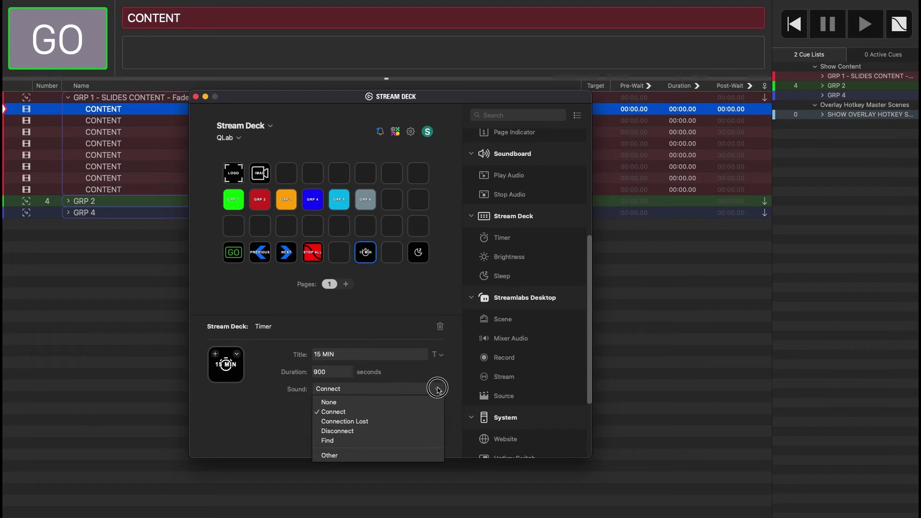
{"action": "left_click", "coordinate": [343, 403]}
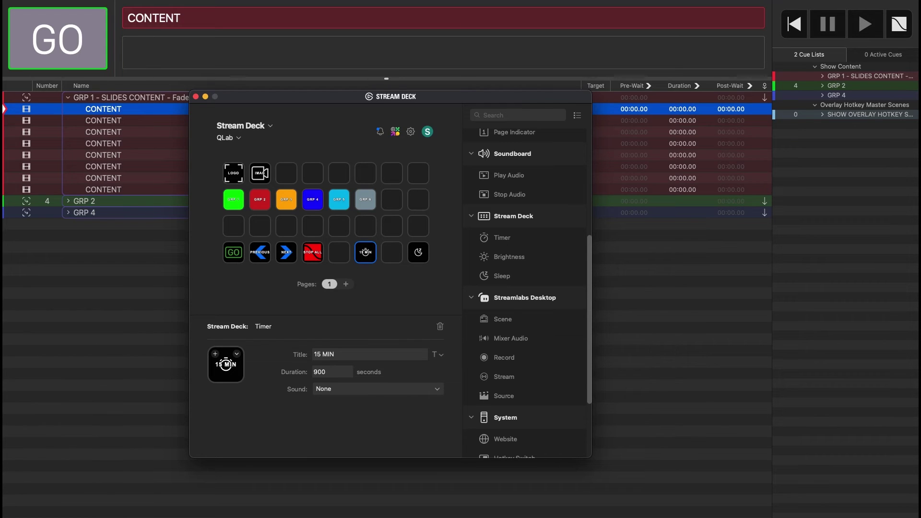
{"action": "key", "text": "super+w"}
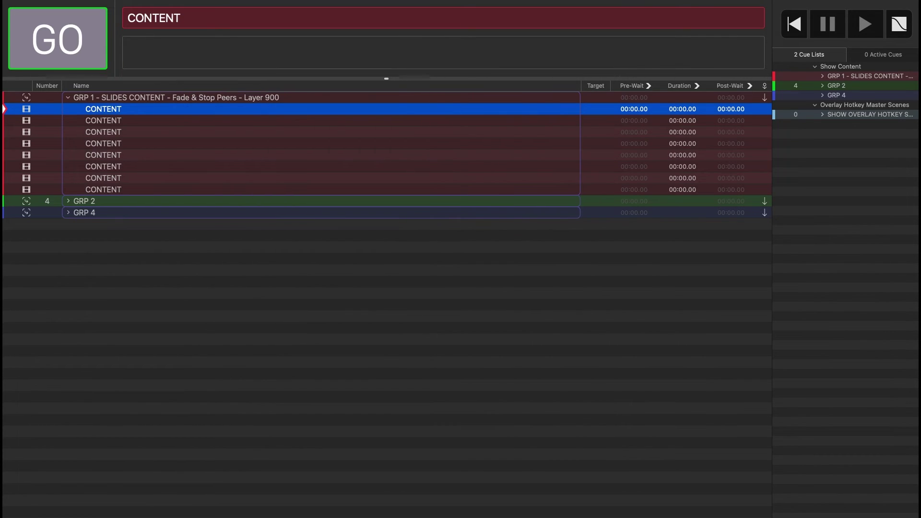
Clear QLab's standby cue, then bring the Stream Deck editor back into view
{"action": "left_click", "coordinate": [107, 267]}
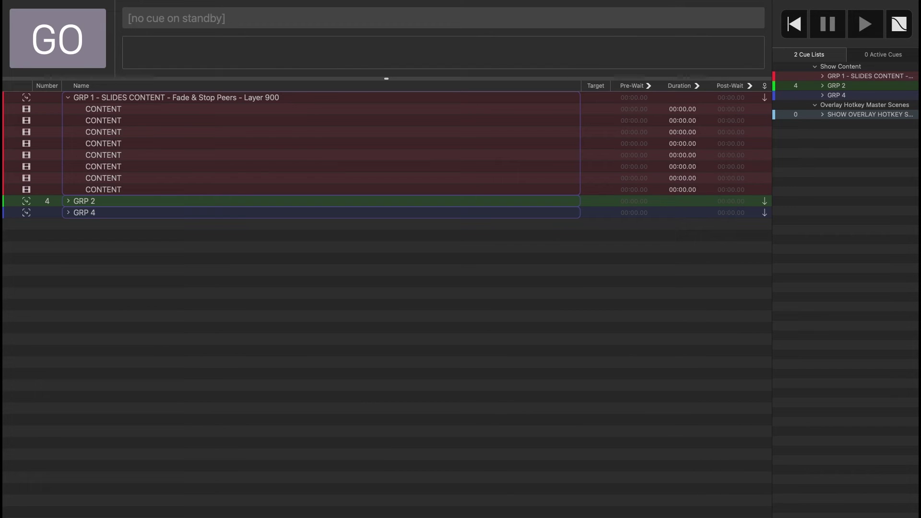
{"action": "left_click_drag", "start_coordinate": [341, 96], "coordinate": [261, 126]}
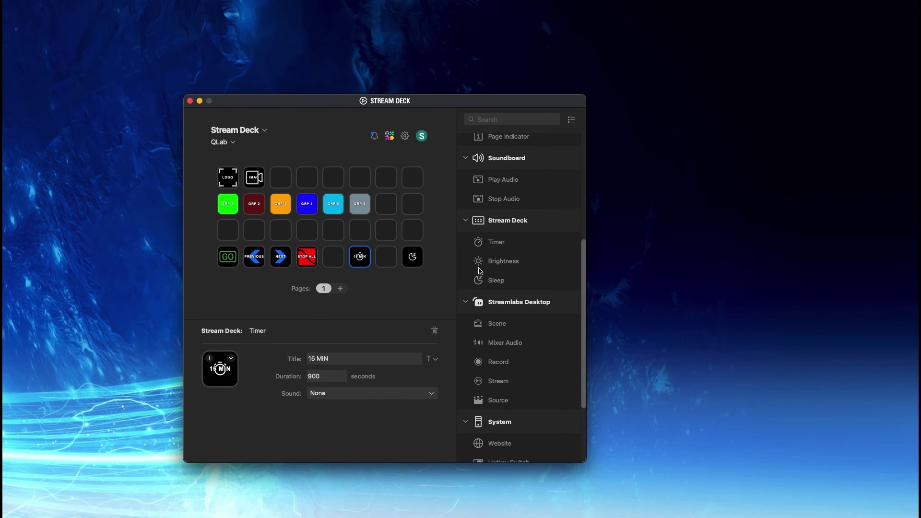
Show the QLab profile's settings on the Profiles tab of Stream Deck Preferences
{"action": "left_click", "coordinate": [405, 137]}
{"action": "left_click_drag", "start_coordinate": [510, 144], "coordinate": [555, 179]}
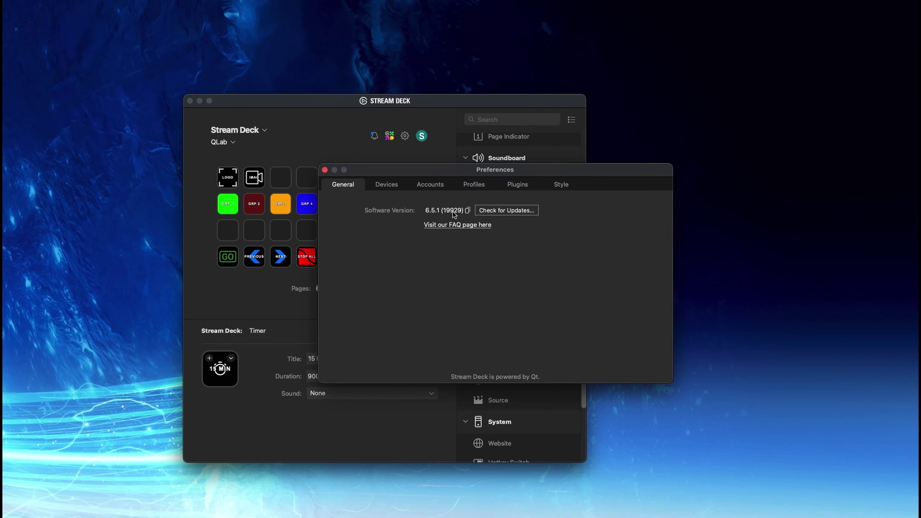
{"action": "left_click", "coordinate": [438, 187]}
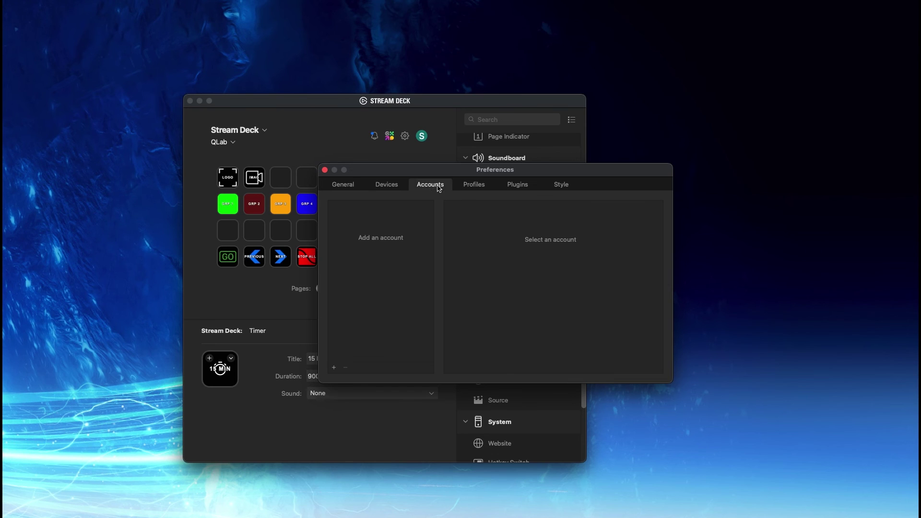
{"action": "left_click", "coordinate": [474, 184]}
{"action": "left_click", "coordinate": [381, 222]}
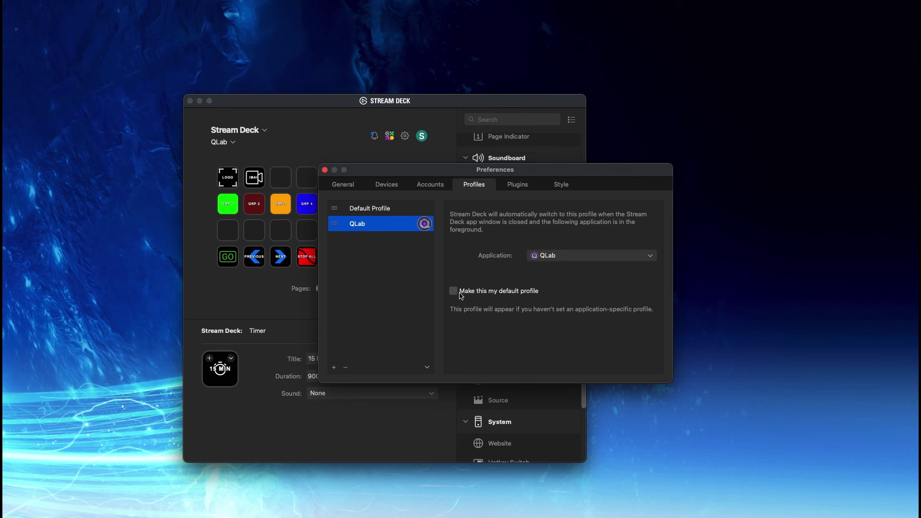
{"action": "left_click", "coordinate": [427, 369]}
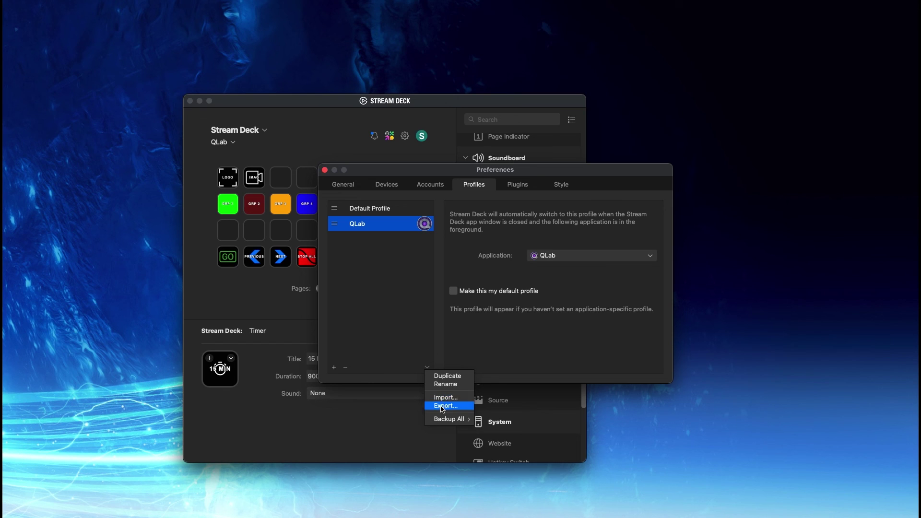
{"action": "left_click", "coordinate": [398, 335]}
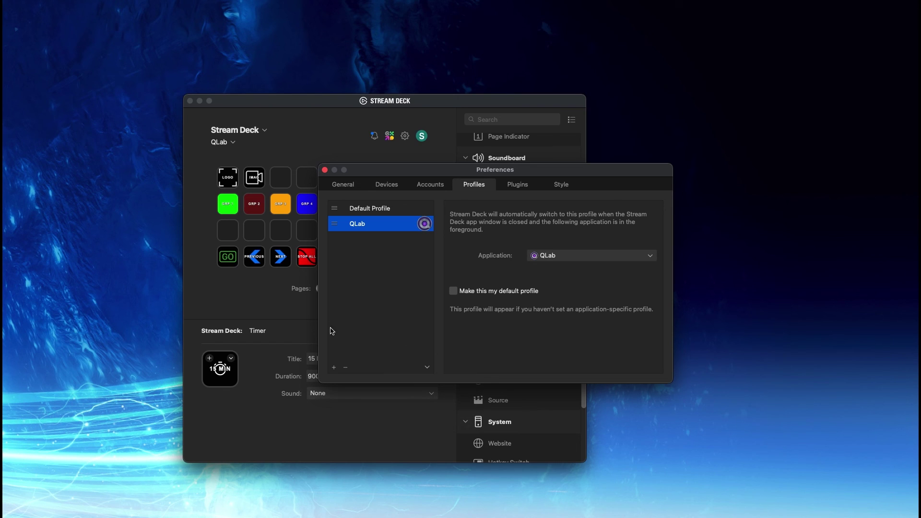